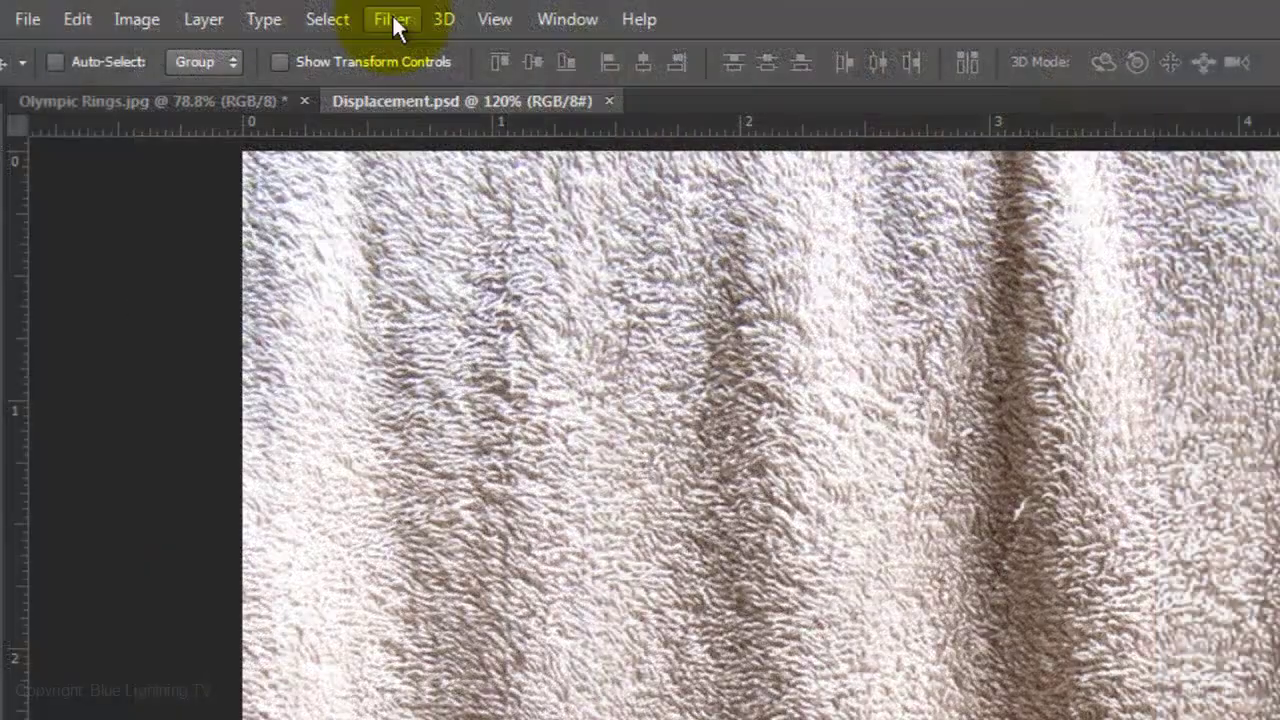
# - Soften the towel photo with a Gaussian Blur of radius 1.5 pixels
pyautogui.click(392, 16)
pyautogui.moveTo(393, 324)
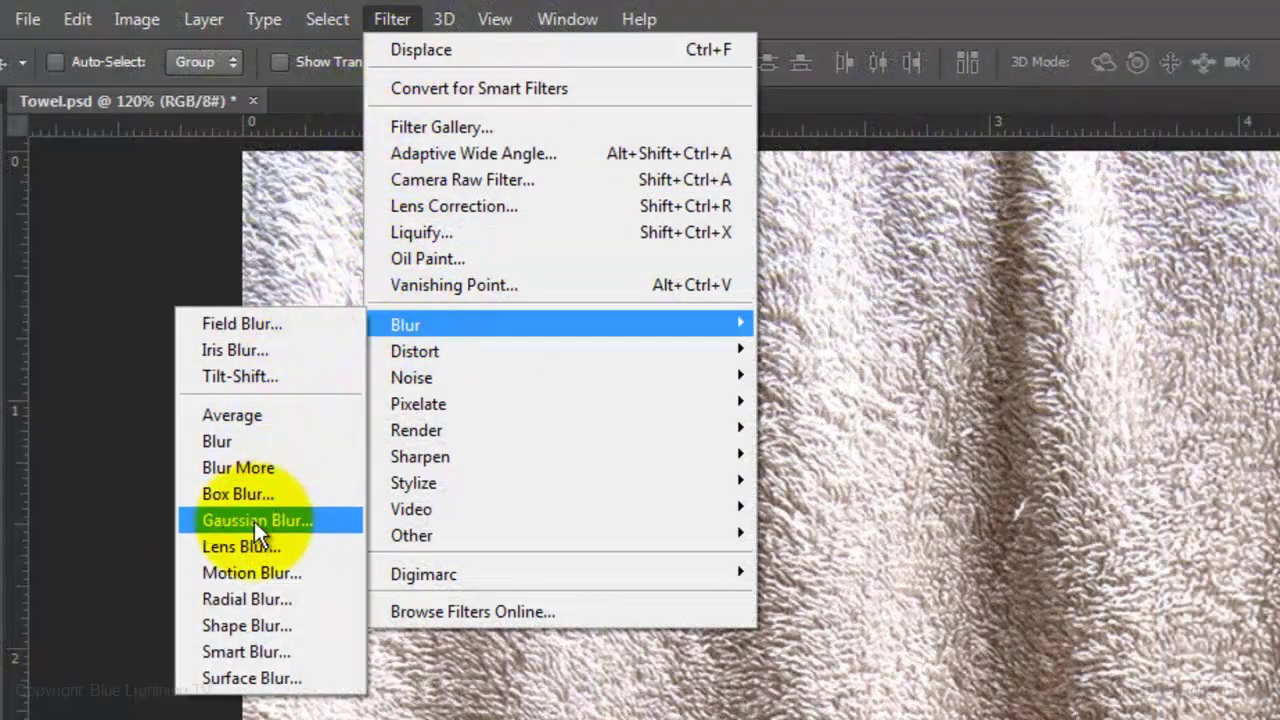
pyautogui.click(254, 521)
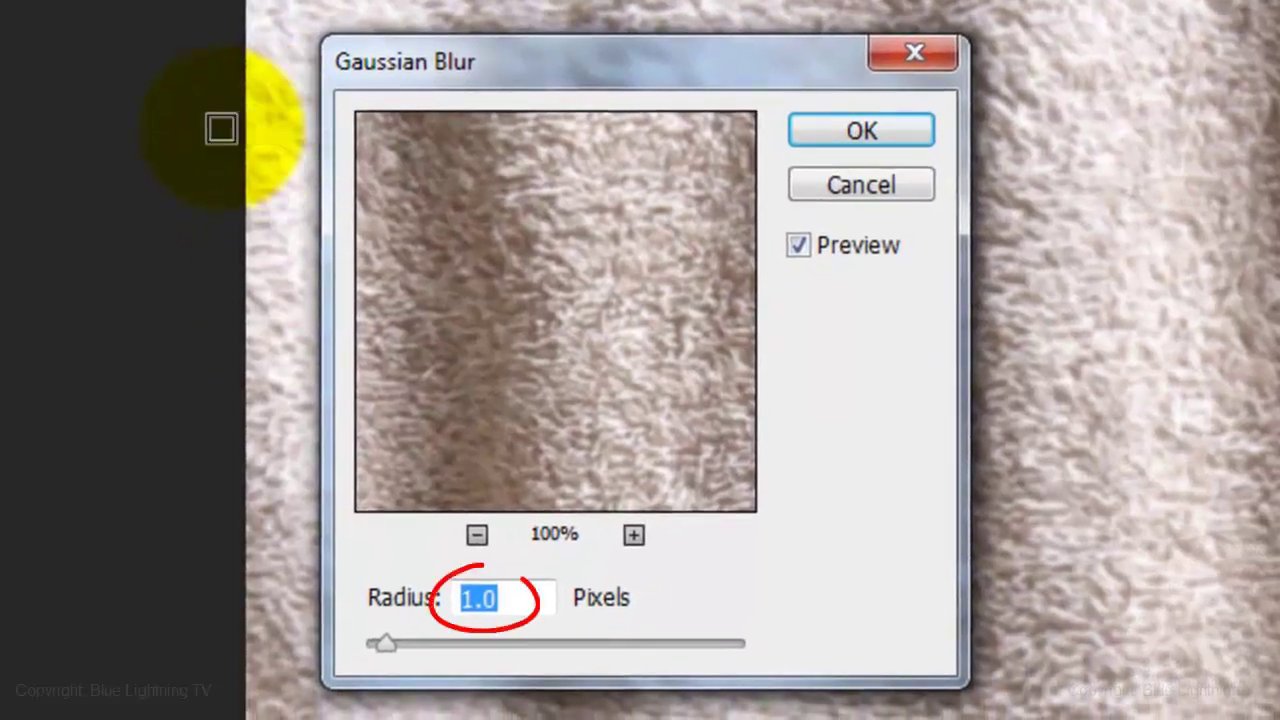
pyautogui.write('1.5')
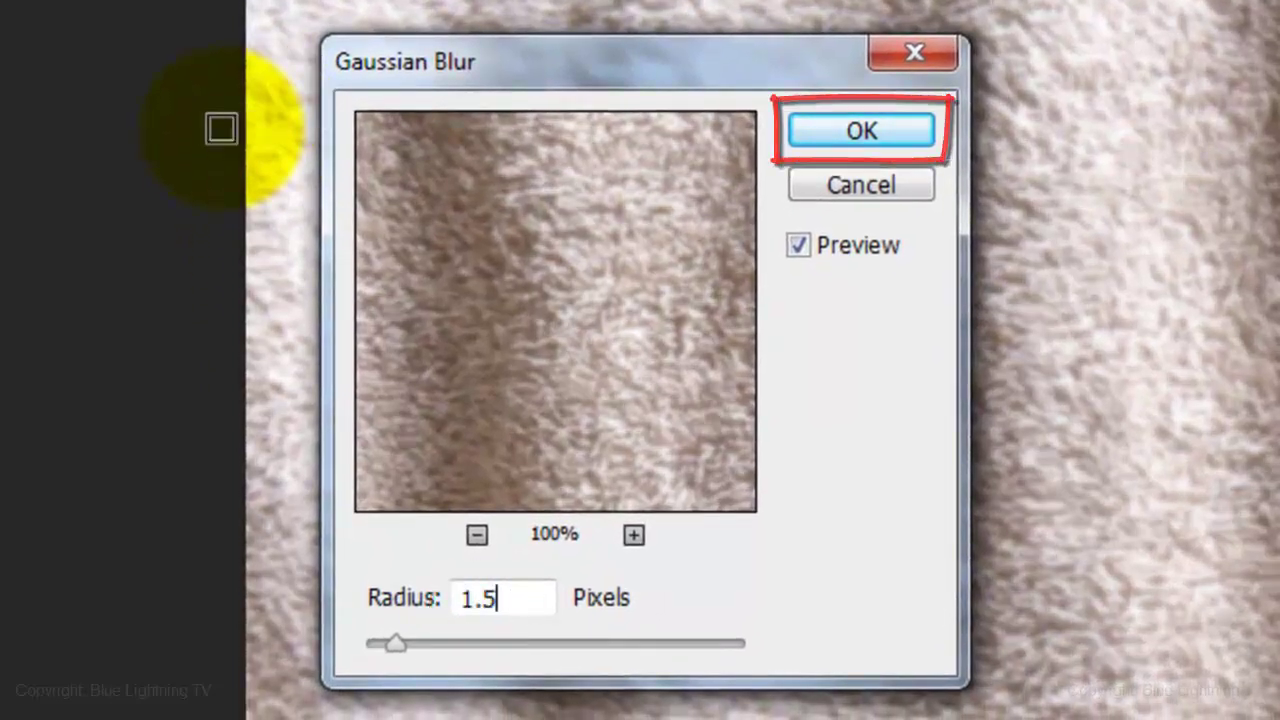
pyautogui.press('Return')
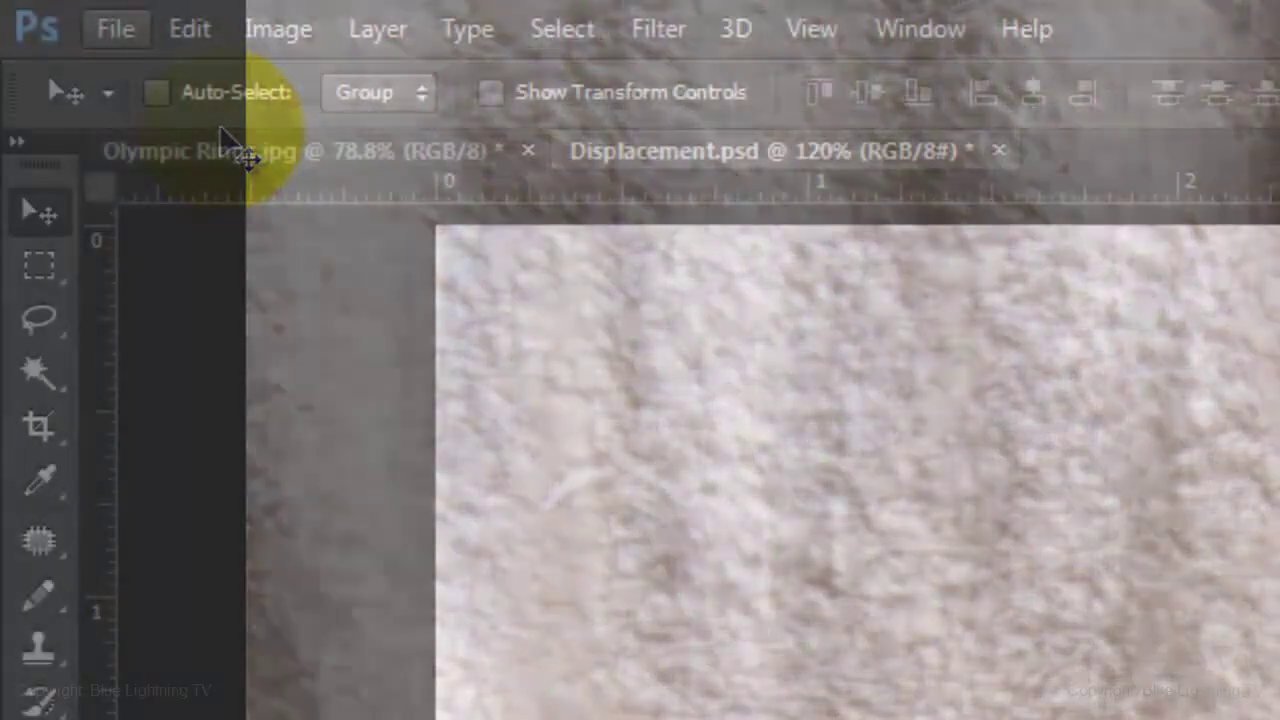
pyautogui.click(114, 29)
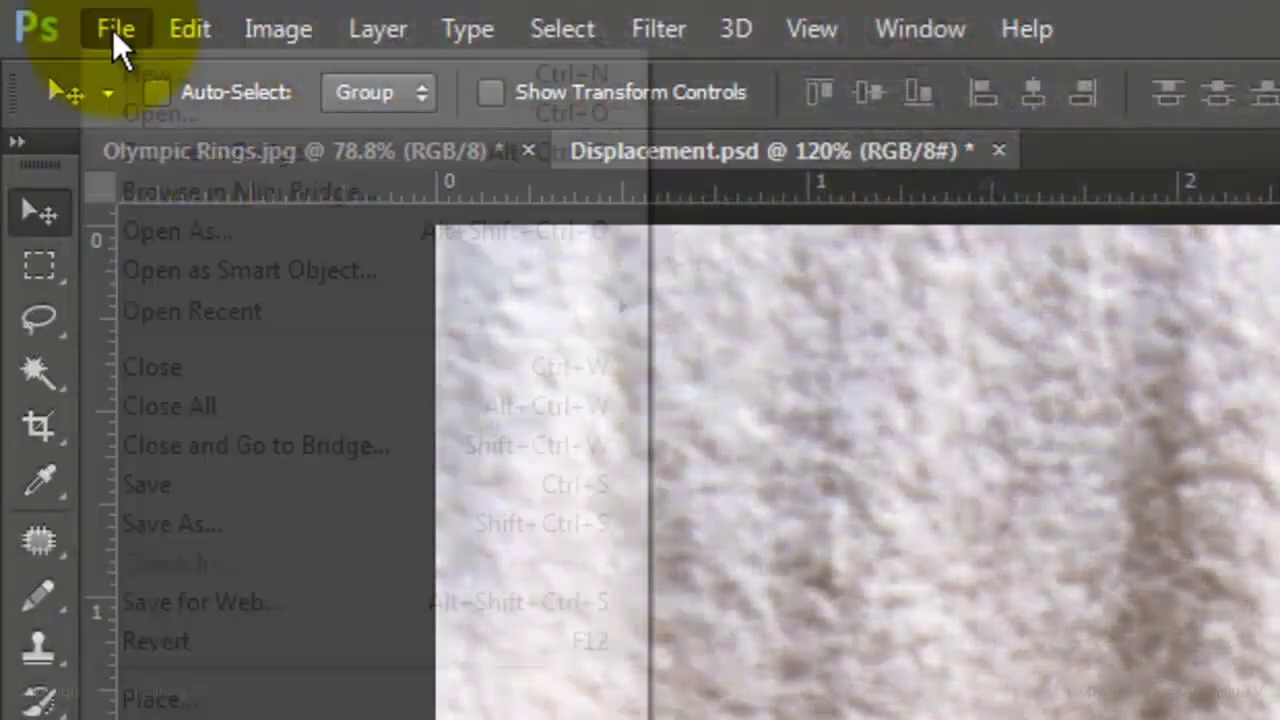
# - Save the blurred towel to the Desktop as Displacement.psd, then revert the blur in History
pyautogui.click(193, 522)
pyautogui.click(81, 187)
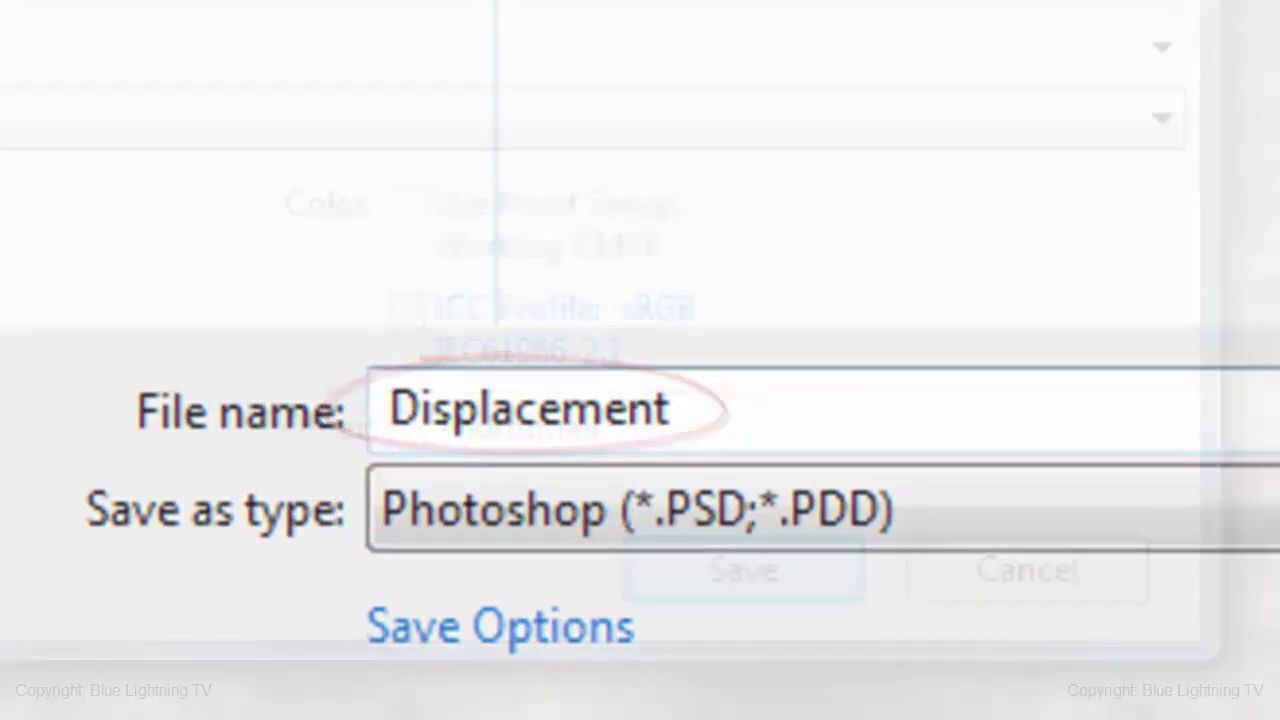
pyautogui.click(718, 578)
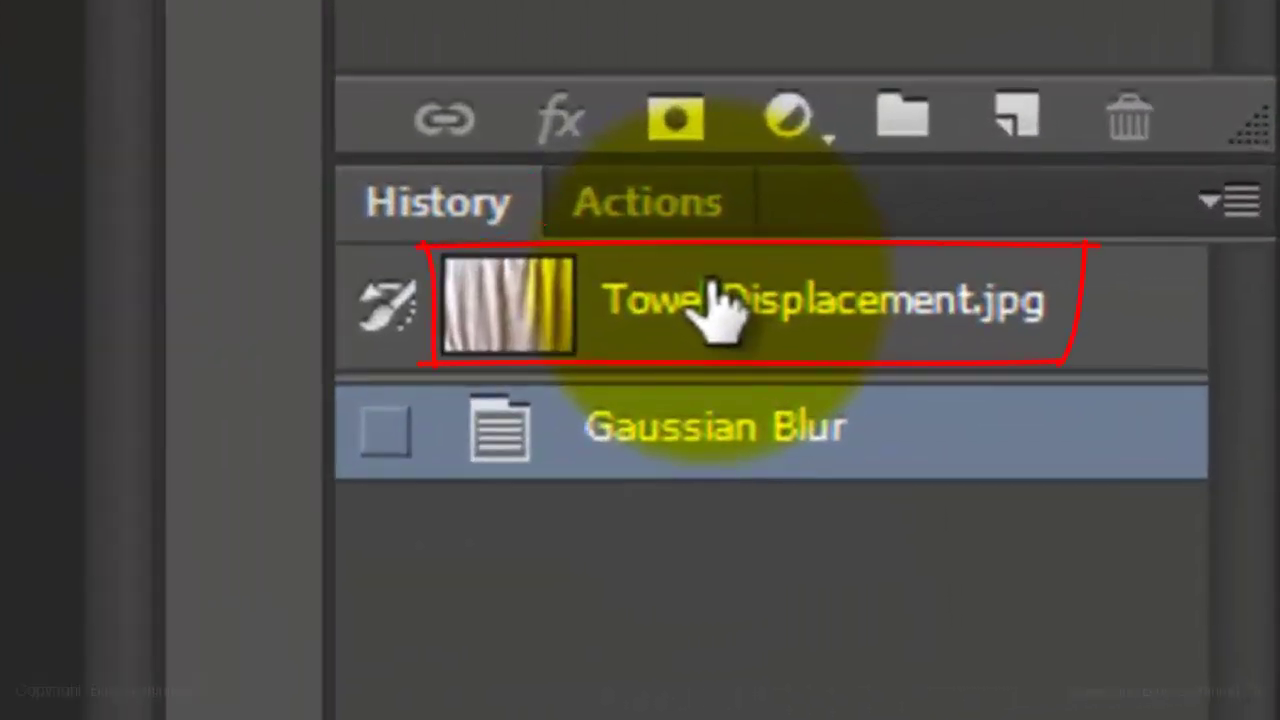
pyautogui.click(715, 305)
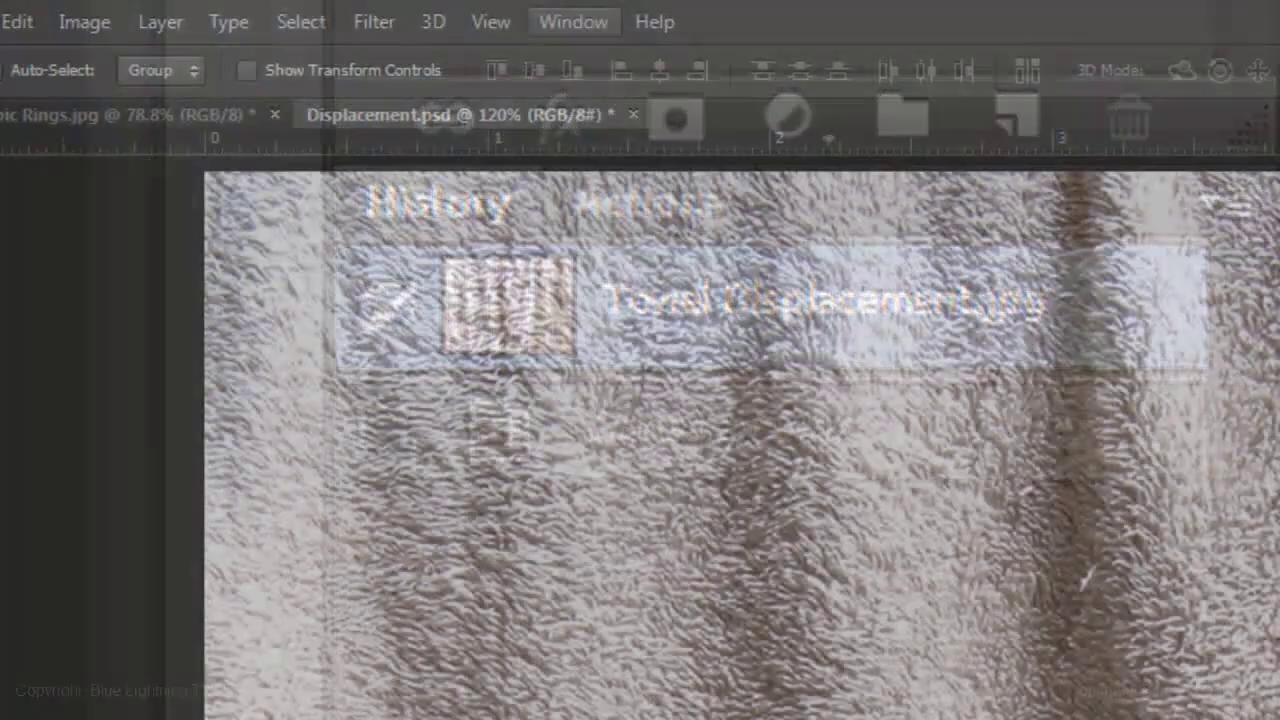
pyautogui.click(584, 26)
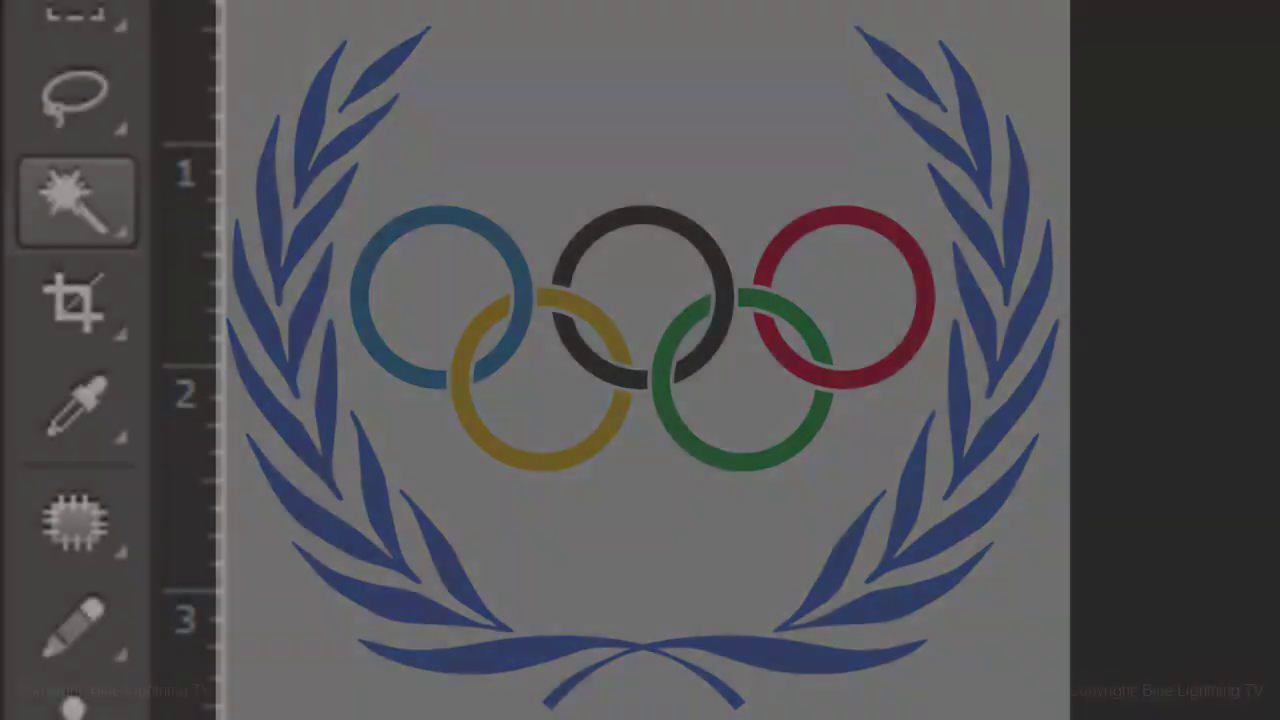
# - Magic-wand the white background, invert the selection, and copy the rings and laurel to Layer 1
pyautogui.click(112, 205)
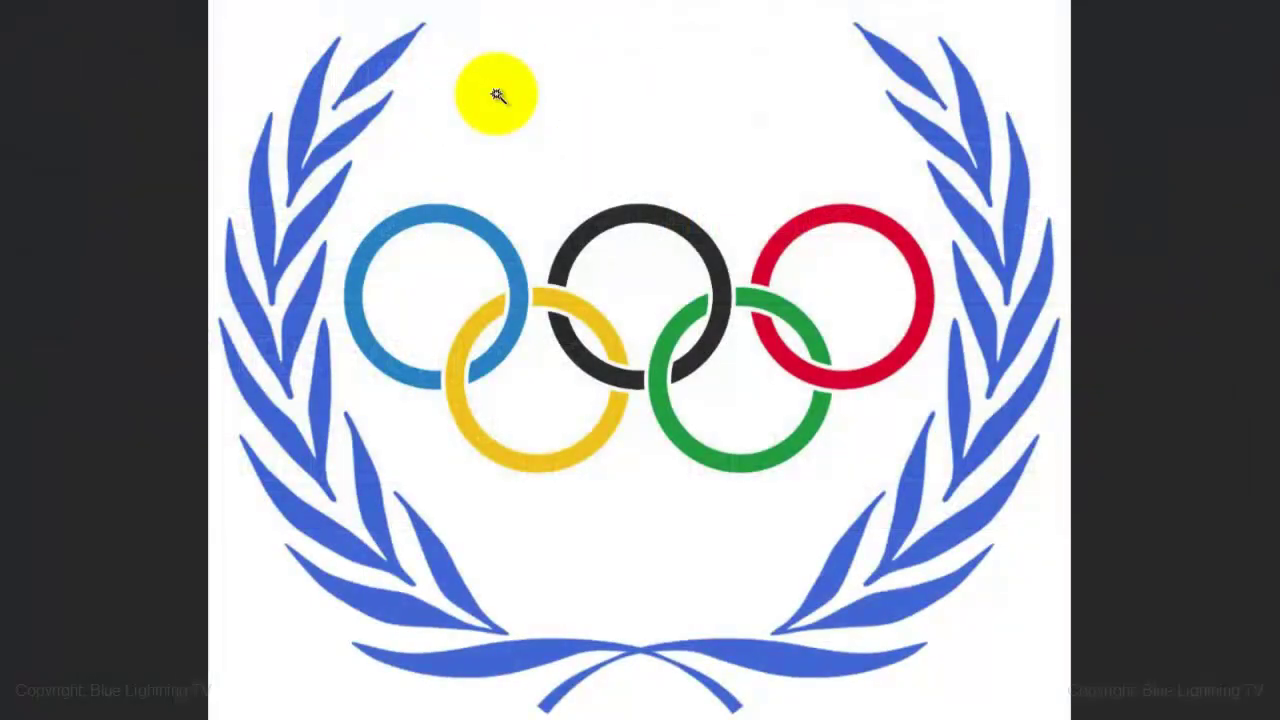
pyautogui.click(495, 96)
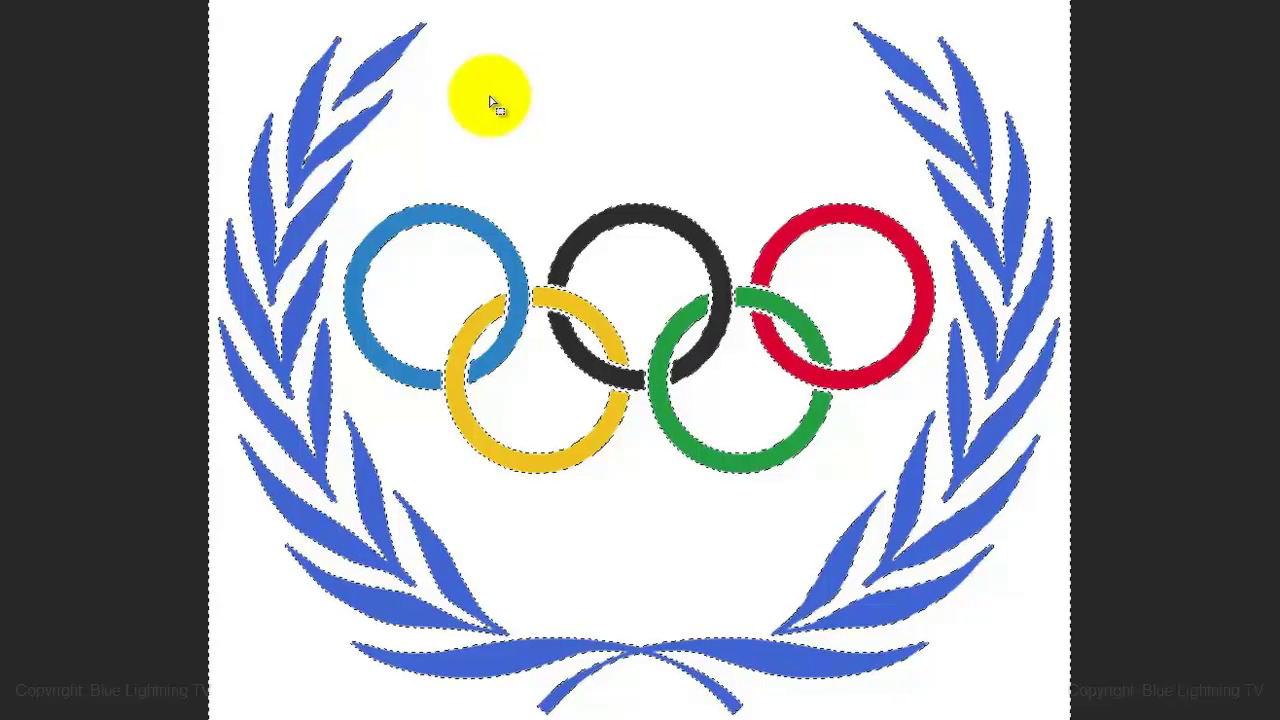
pyautogui.hotkey('ctrl', 'shift', 'i')
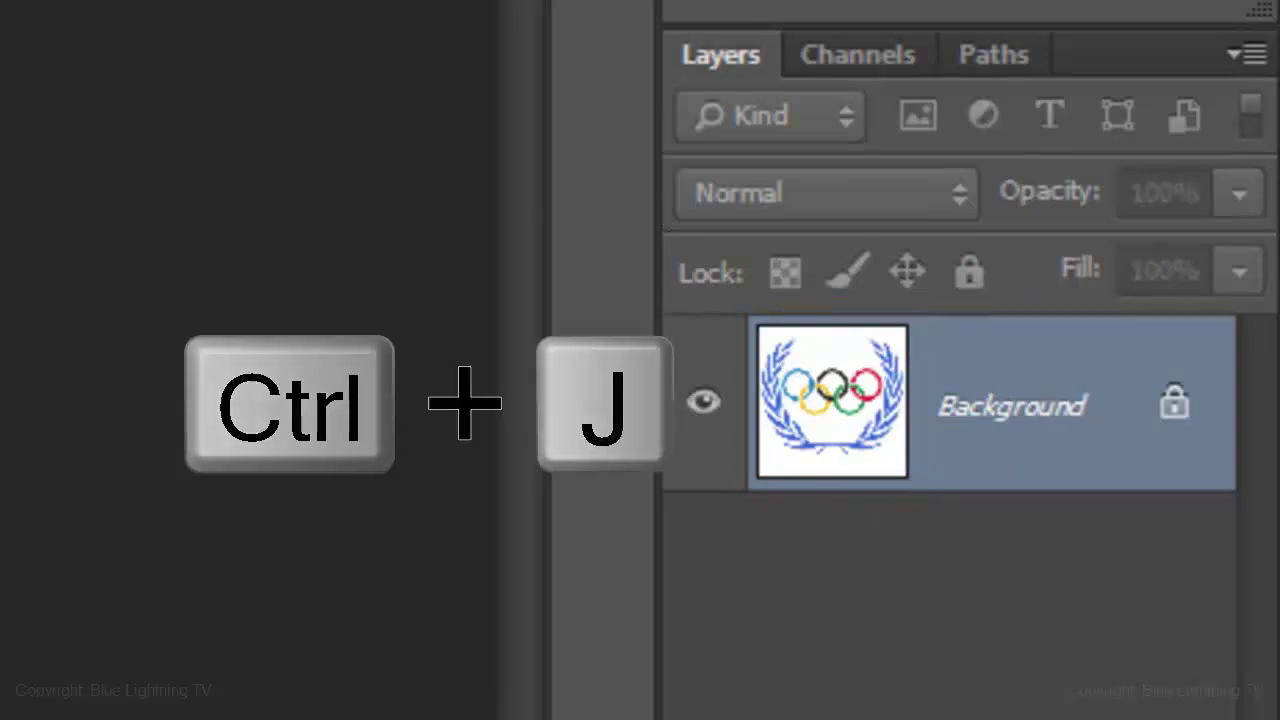
pyautogui.hotkey('ctrl', 'j')
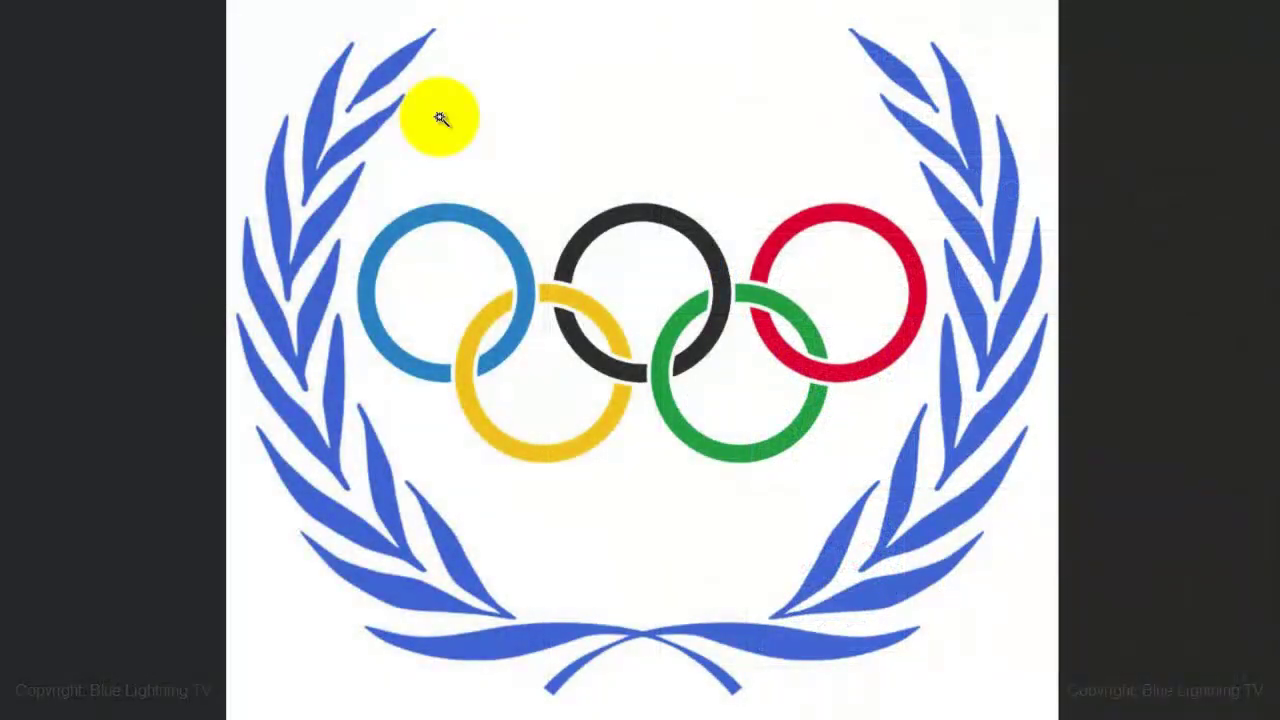
pyautogui.press('v')
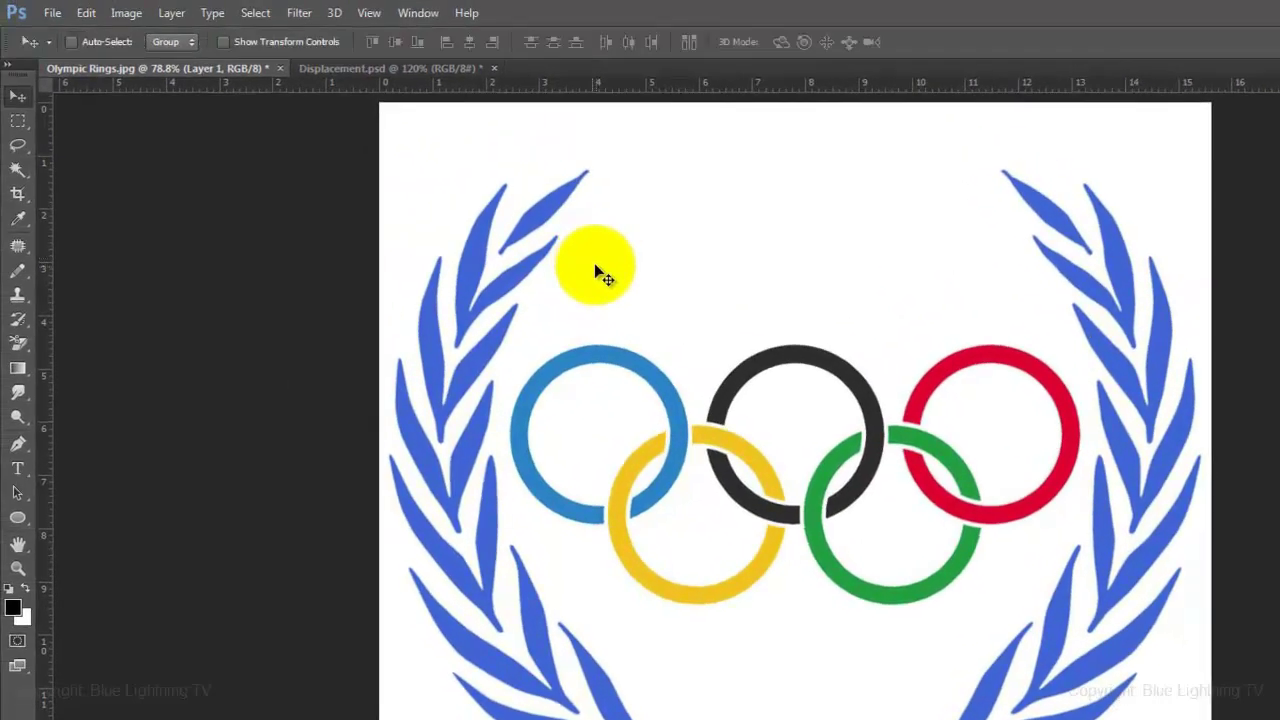
# - Drag the logo onto the towel photo, scale it proportionally to about 67%, and centre it
pyautogui.moveTo(594, 263)
pyautogui.mouseDown()
pyautogui.moveTo(457, 86)
pyautogui.moveTo(456, 62)
pyautogui.mouseUp()
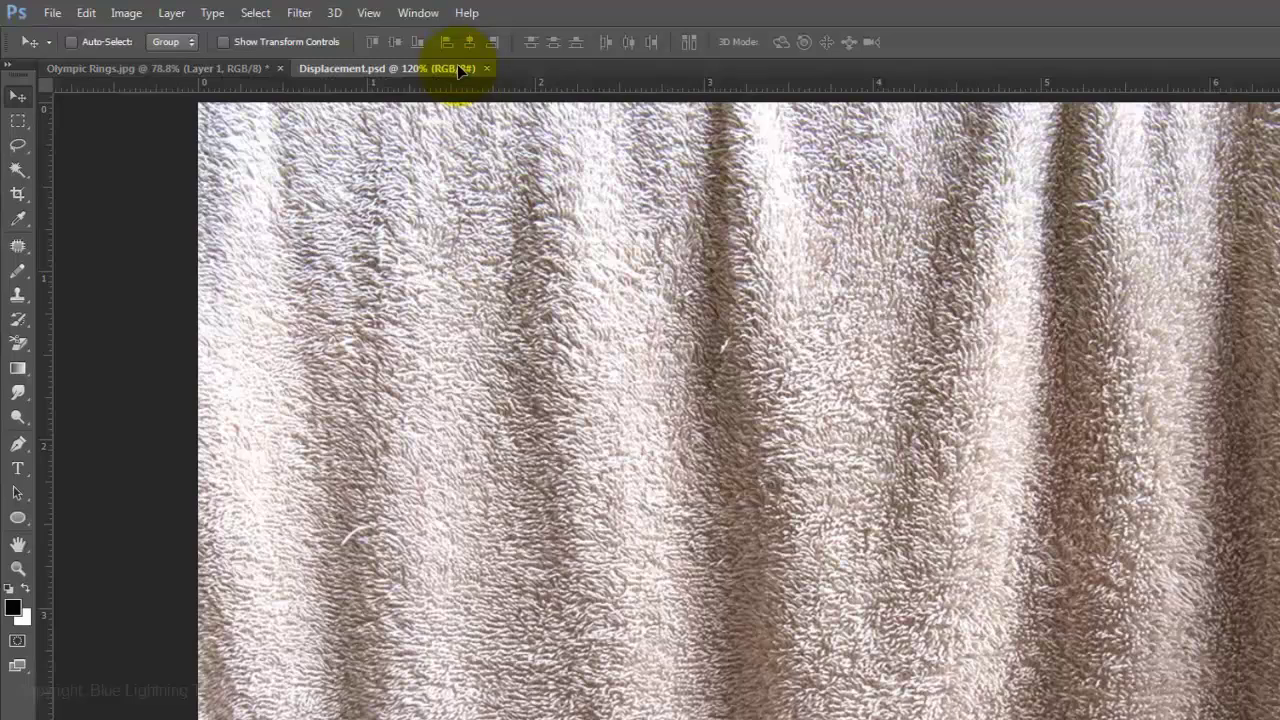
pyautogui.moveTo(456, 63); pyautogui.dragTo(716, 429)
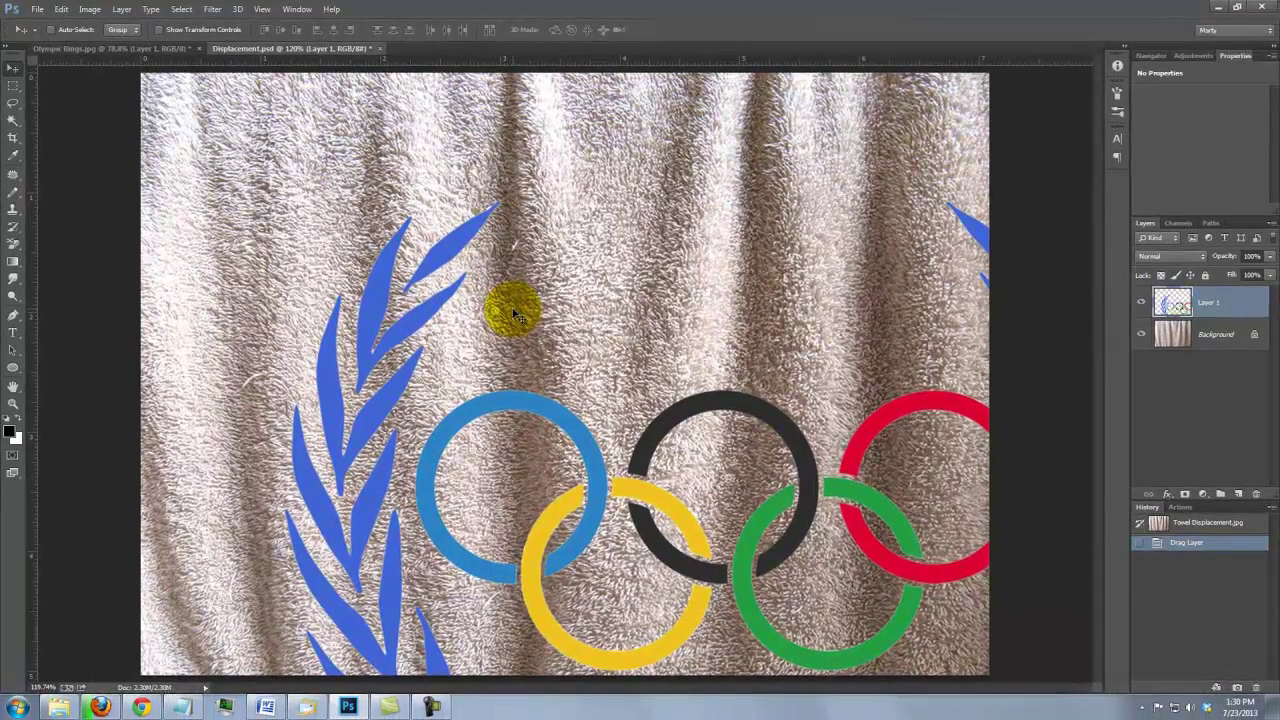
pyautogui.hotkey('ctrl', 't')
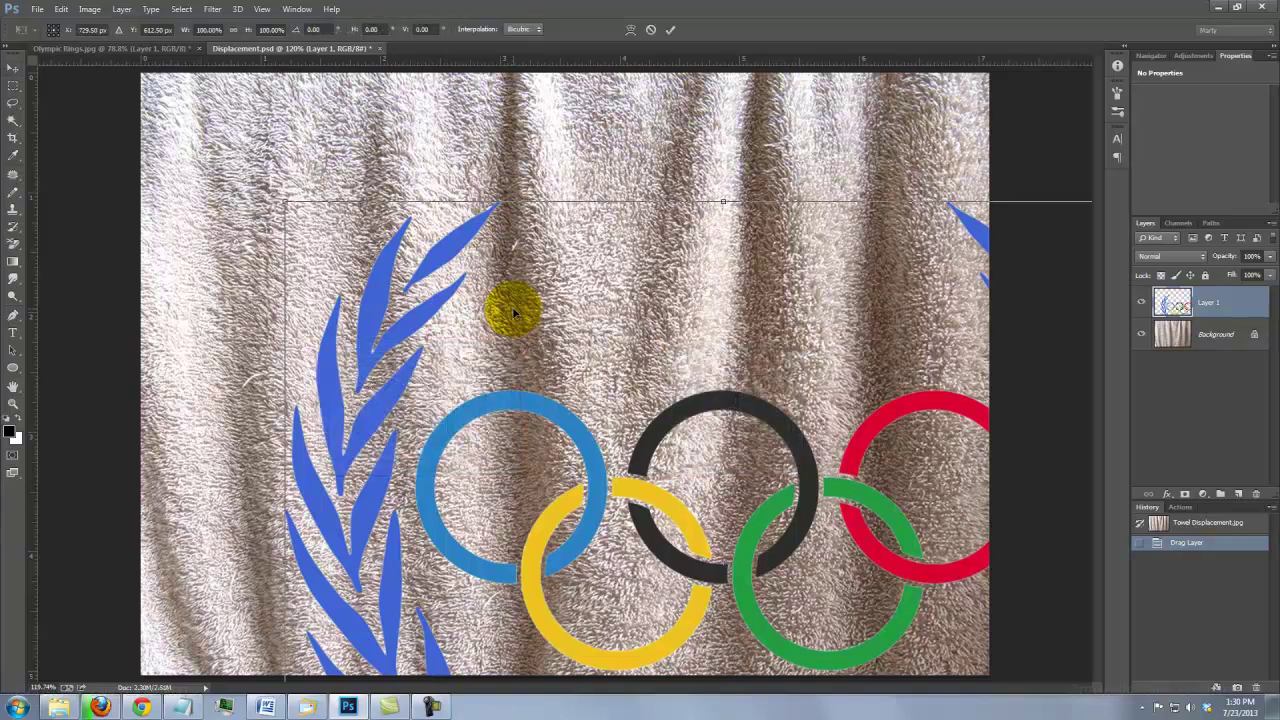
pyautogui.hotkey('ctrl', '0')
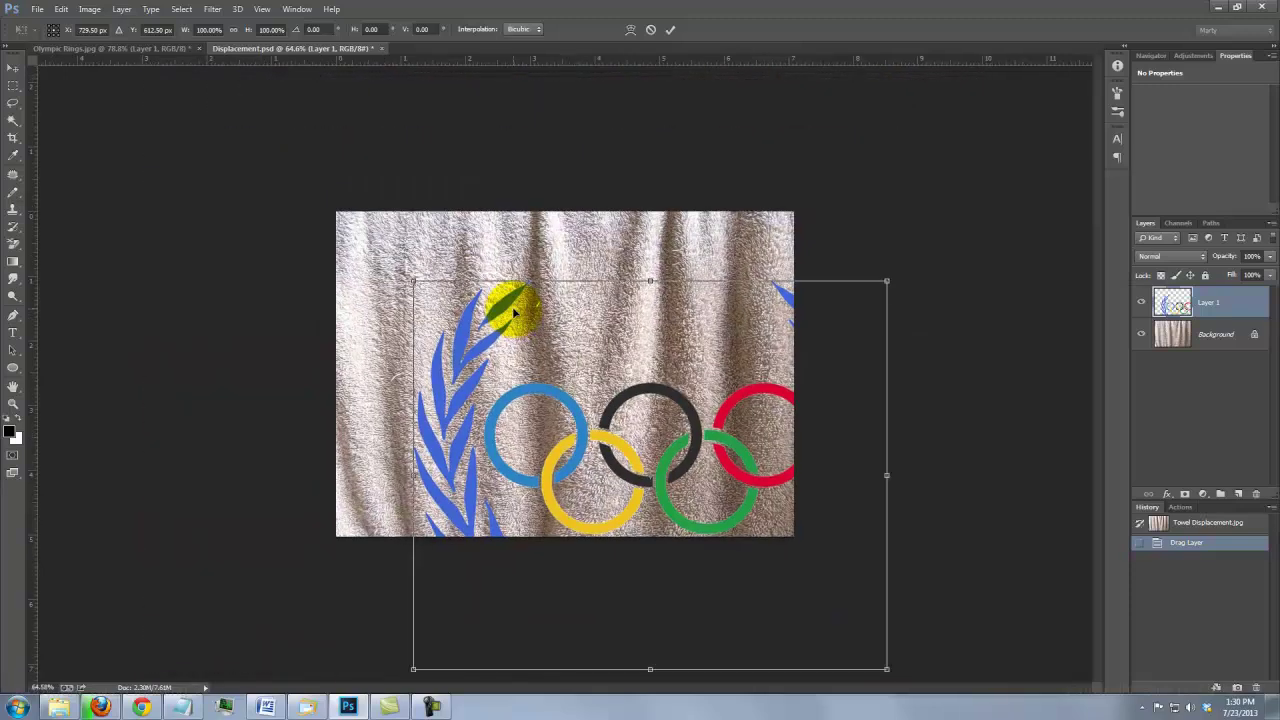
pyautogui.moveTo(600, 334); pyautogui.dragTo(538, 234)
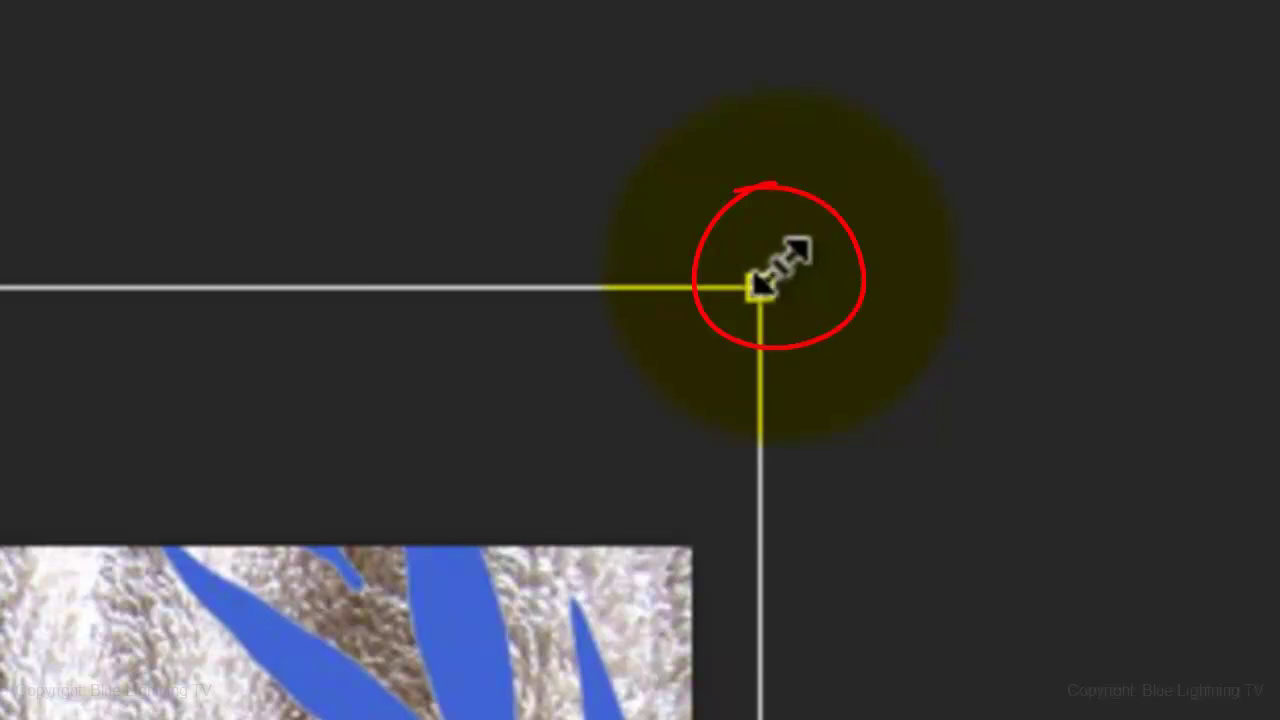
pyautogui.hotkey('shift', 'alt')
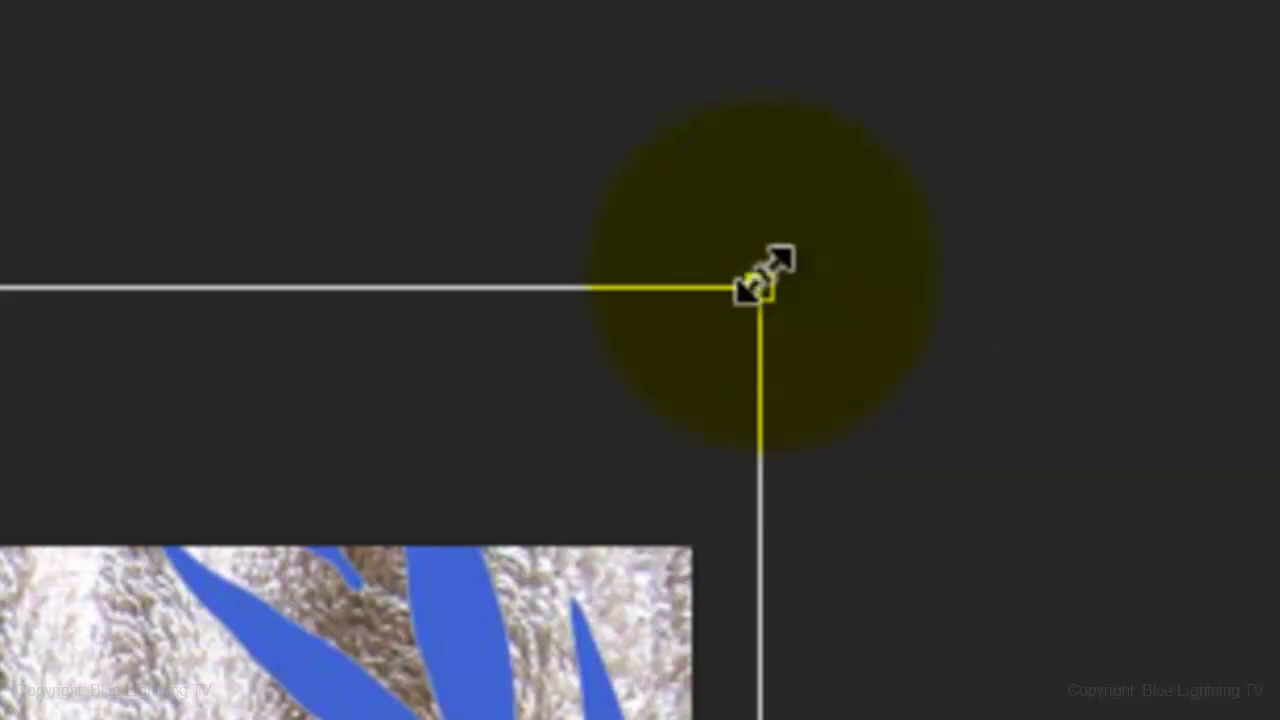
pyautogui.moveTo(762, 280); pyautogui.dragTo(444, 661)
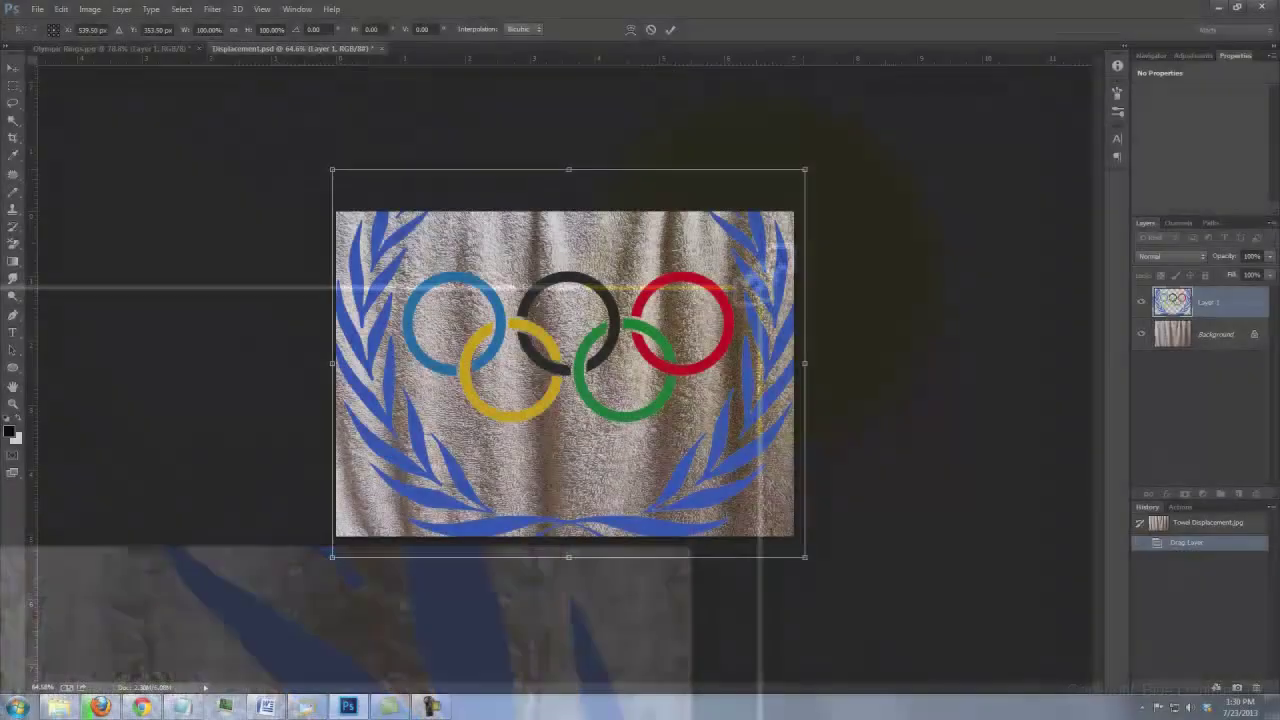
pyautogui.moveTo(752, 230); pyautogui.dragTo(714, 236)
pyautogui.moveTo(601, 266); pyautogui.dragTo(611, 275)
pyautogui.press('Return')
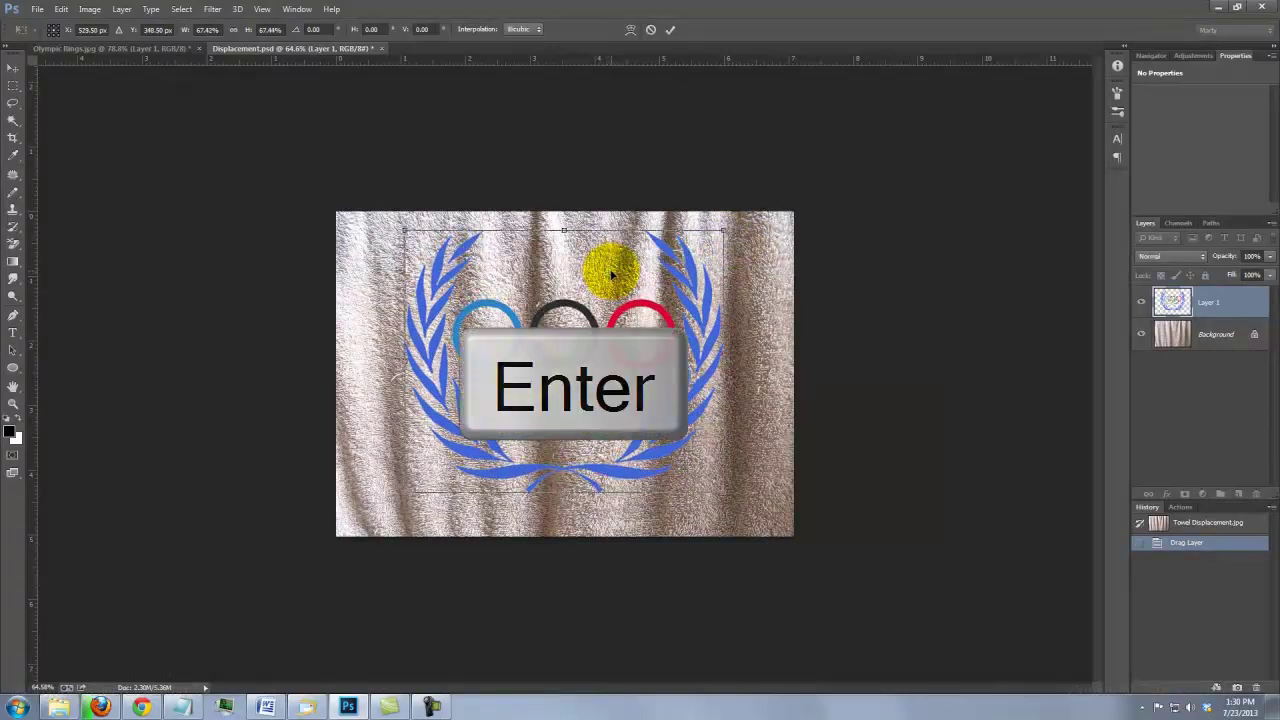
pyautogui.hotkey('ctrl', '0')
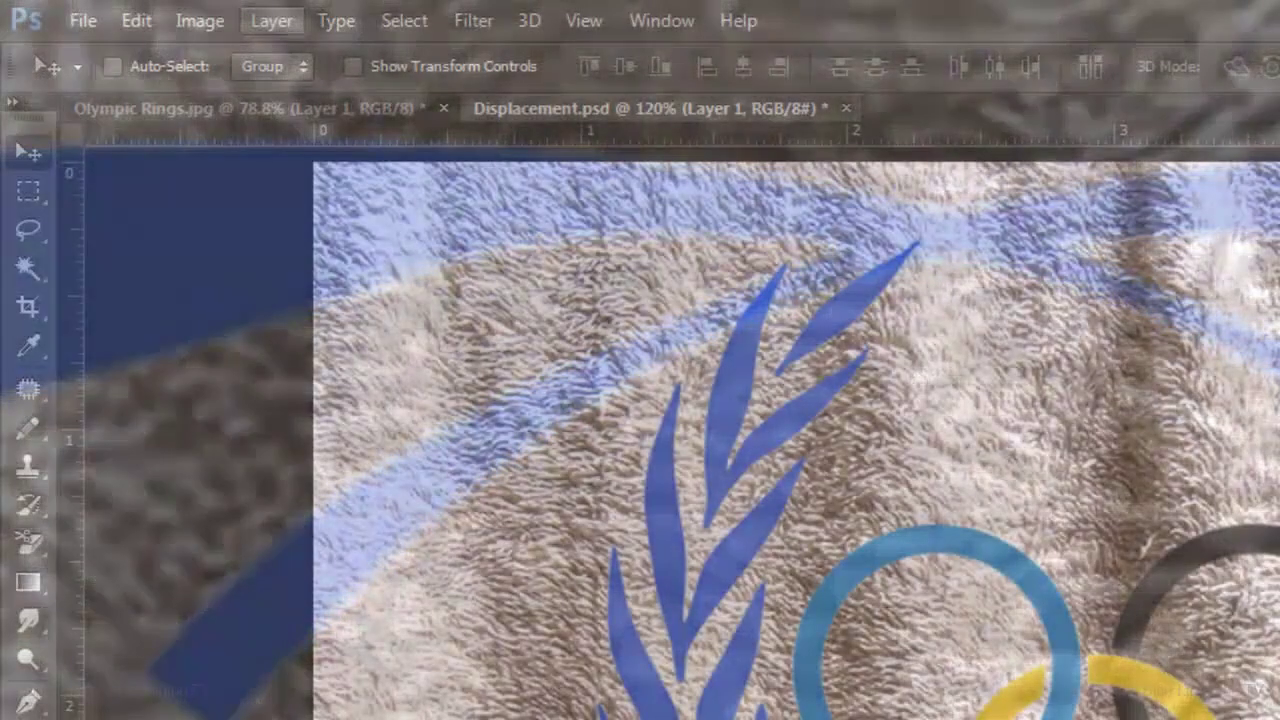
# - Defringe the logo layer with a width of 1 pixel
pyautogui.click(273, 22)
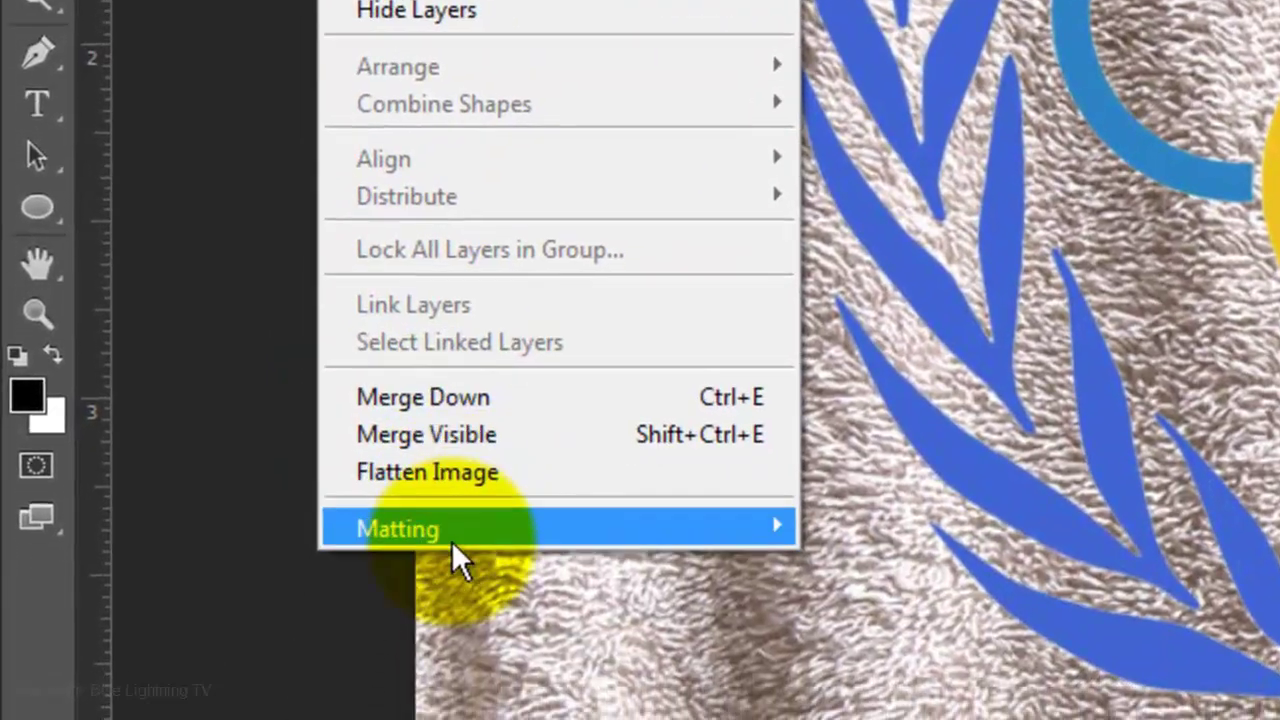
pyautogui.moveTo(447, 534)
pyautogui.click(146, 560)
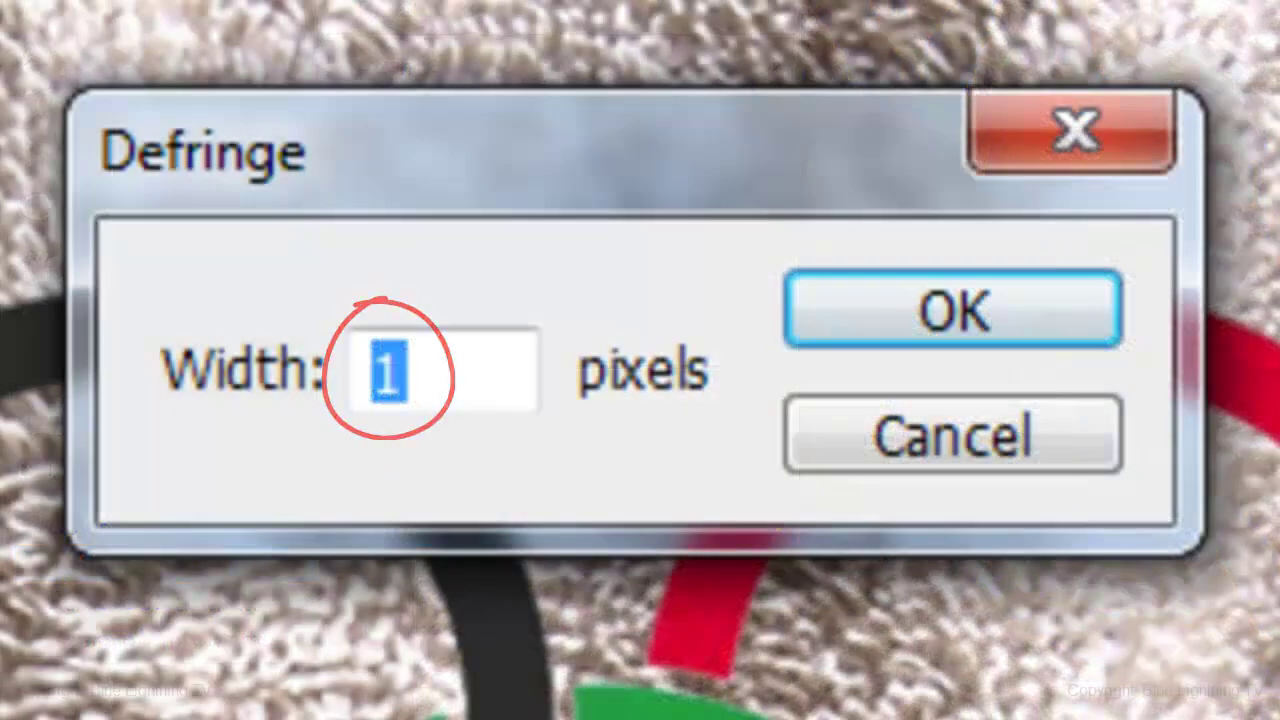
pyautogui.click(930, 318)
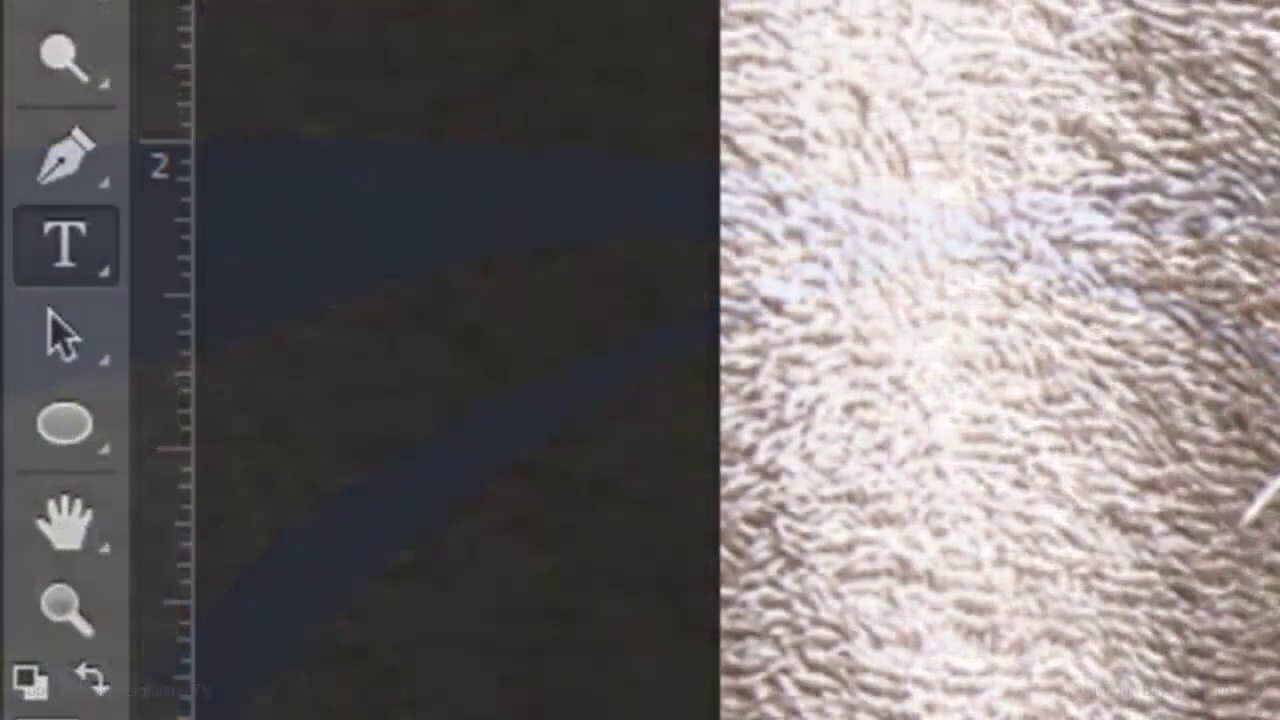
# - Type 'Future Gold Medalist' in 60 pt cafeta with the Horizontal Type tool
pyautogui.rightClick(85, 270)
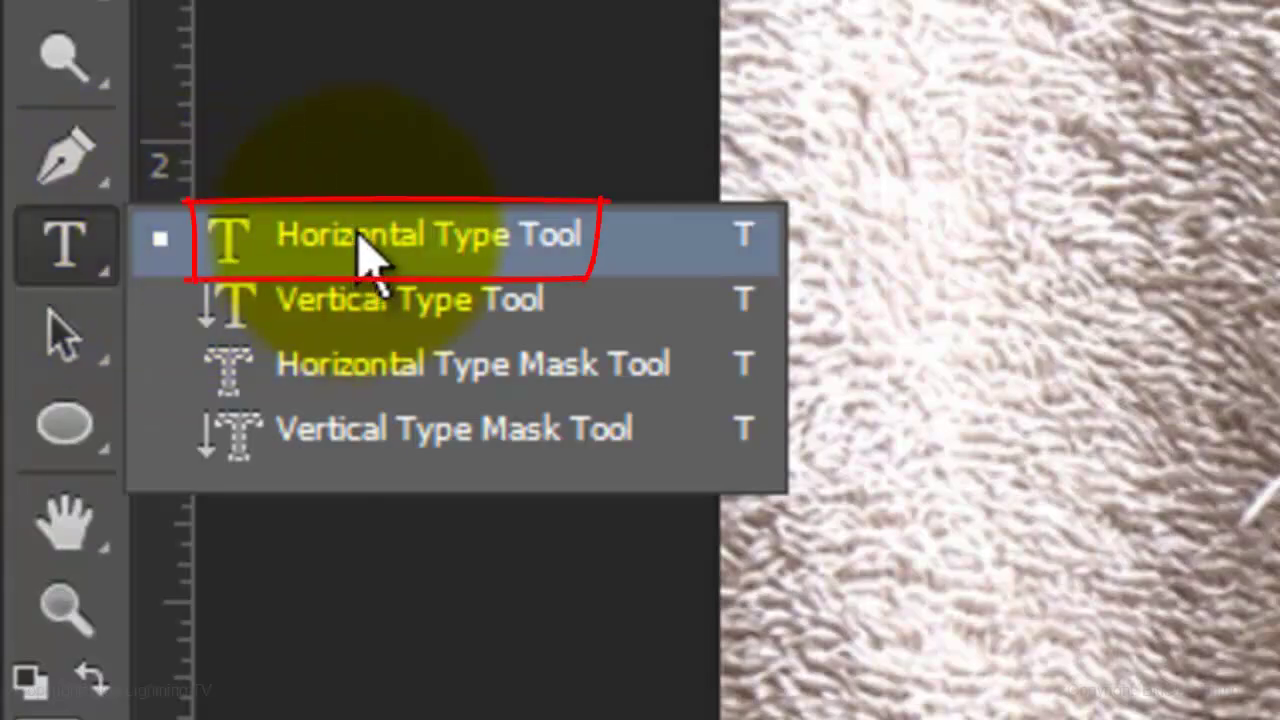
pyautogui.click(370, 255)
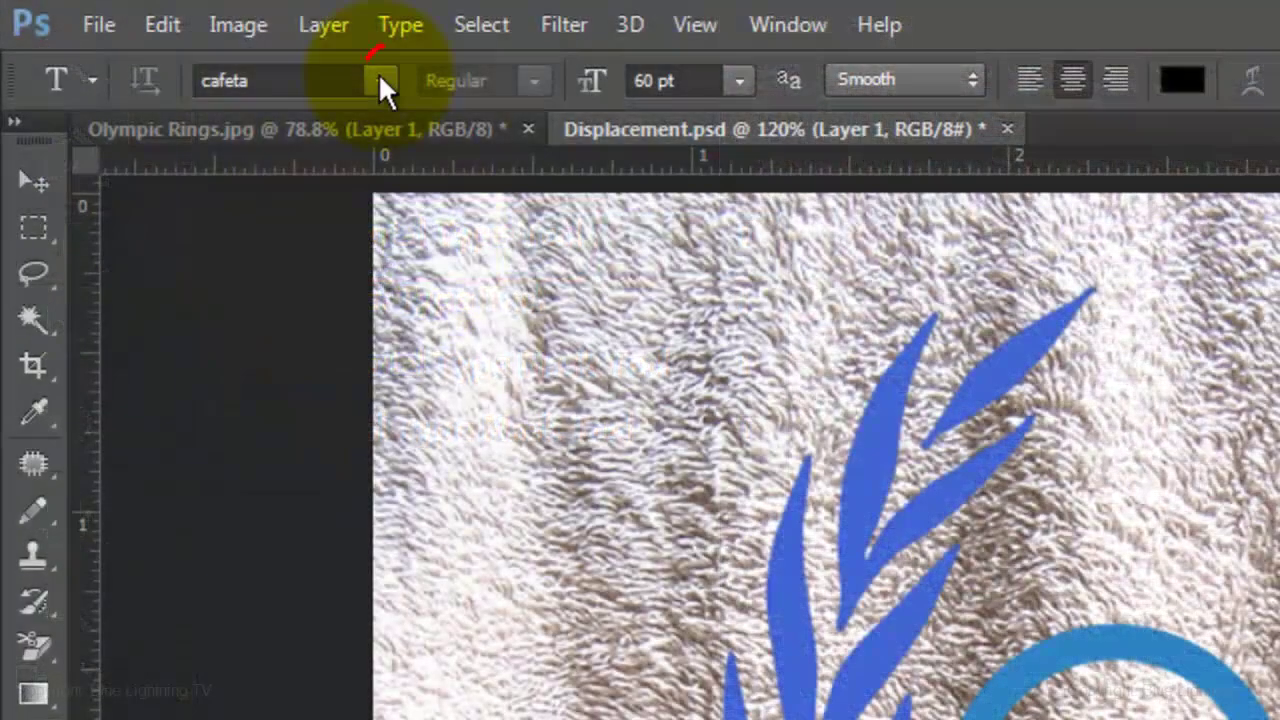
pyautogui.click(380, 78)
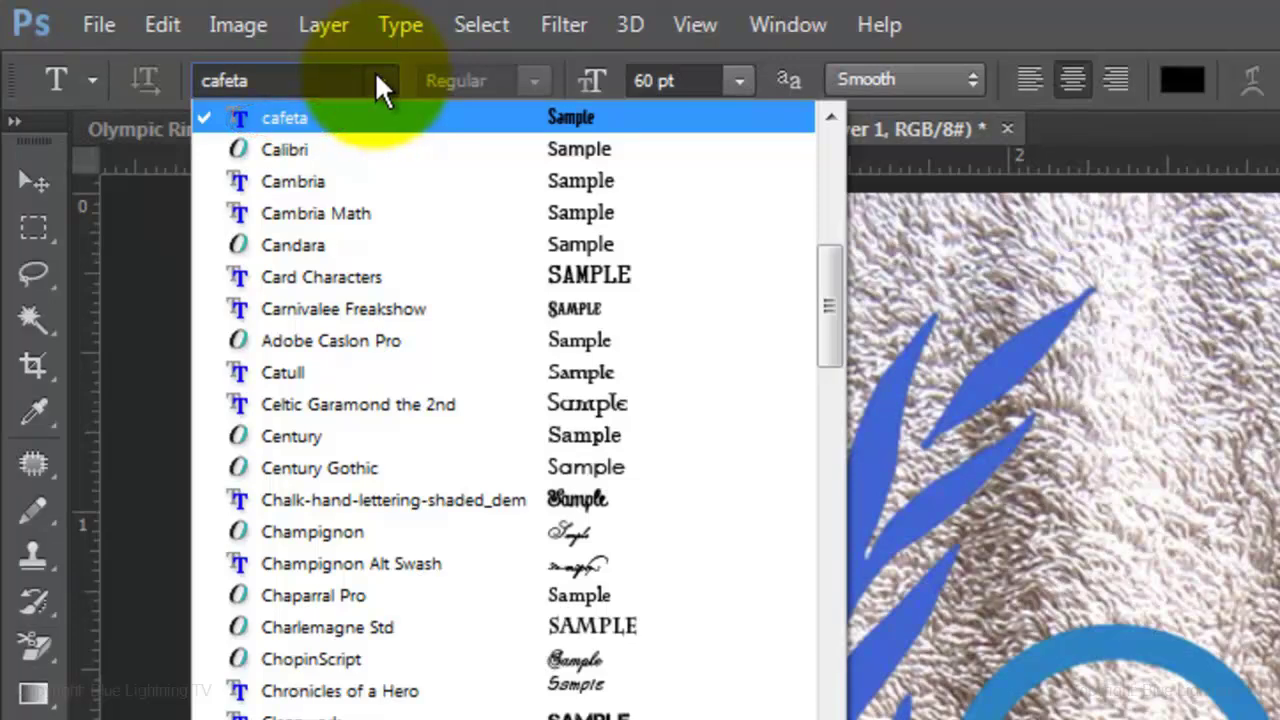
pyautogui.click(386, 76)
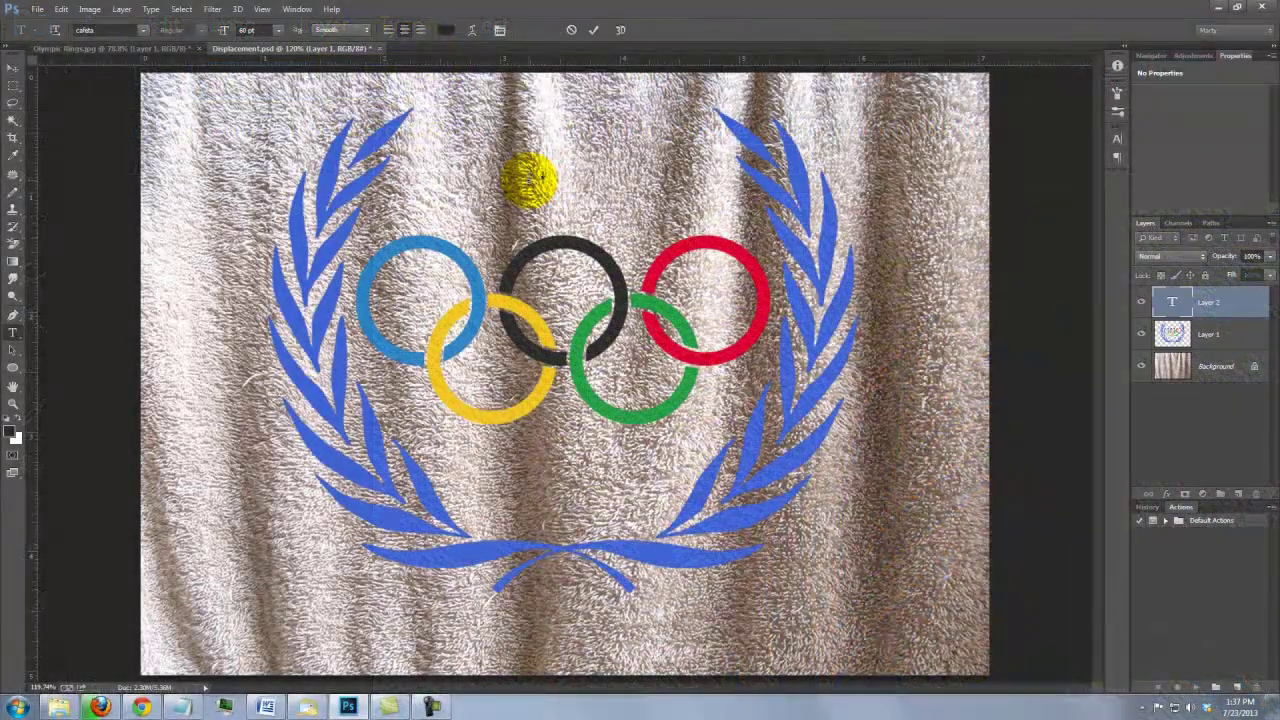
pyautogui.write('Future Gold Medali')
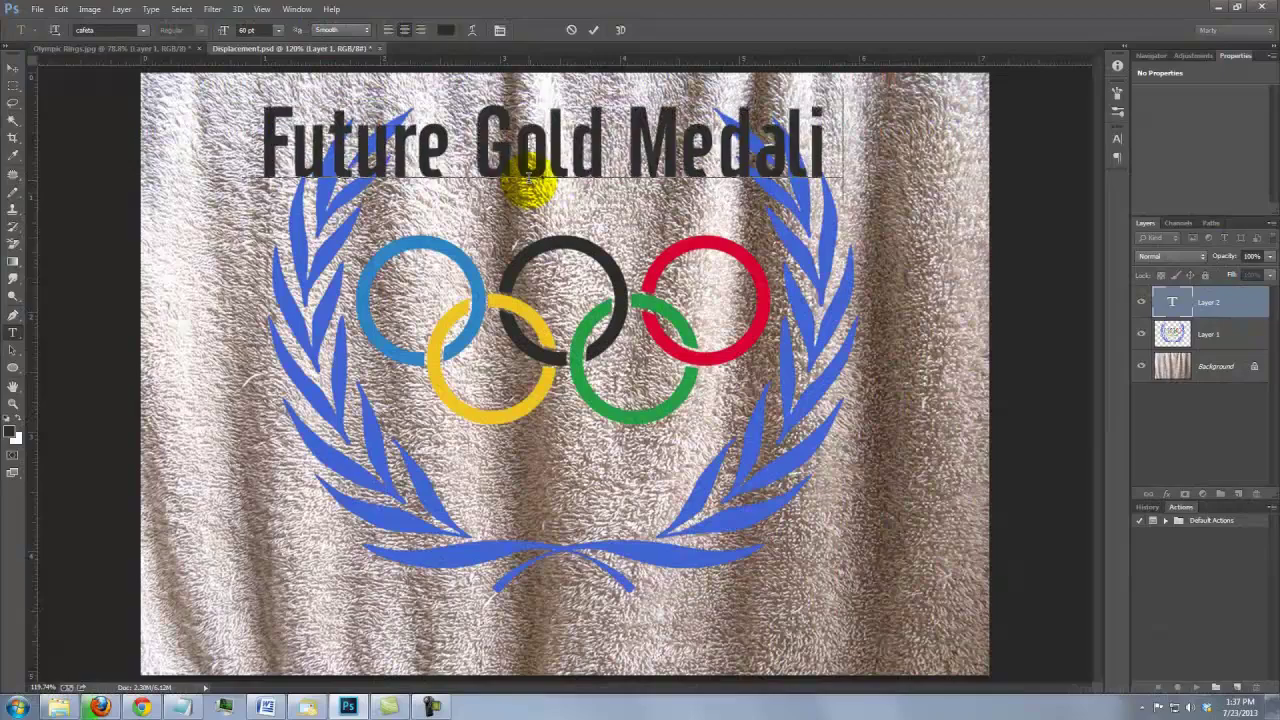
pyautogui.write('st')
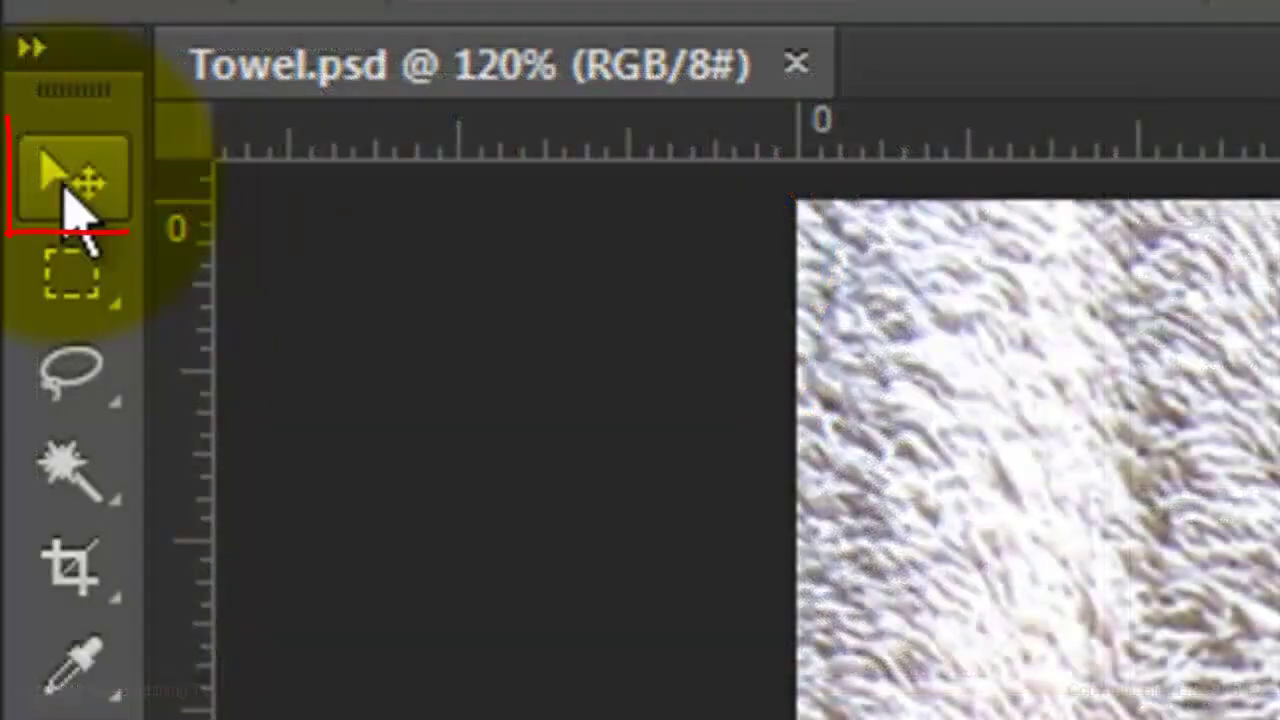
# - Move the 'Future Gold Medalist' title down closer to the Olympic rings
pyautogui.click(75, 200)
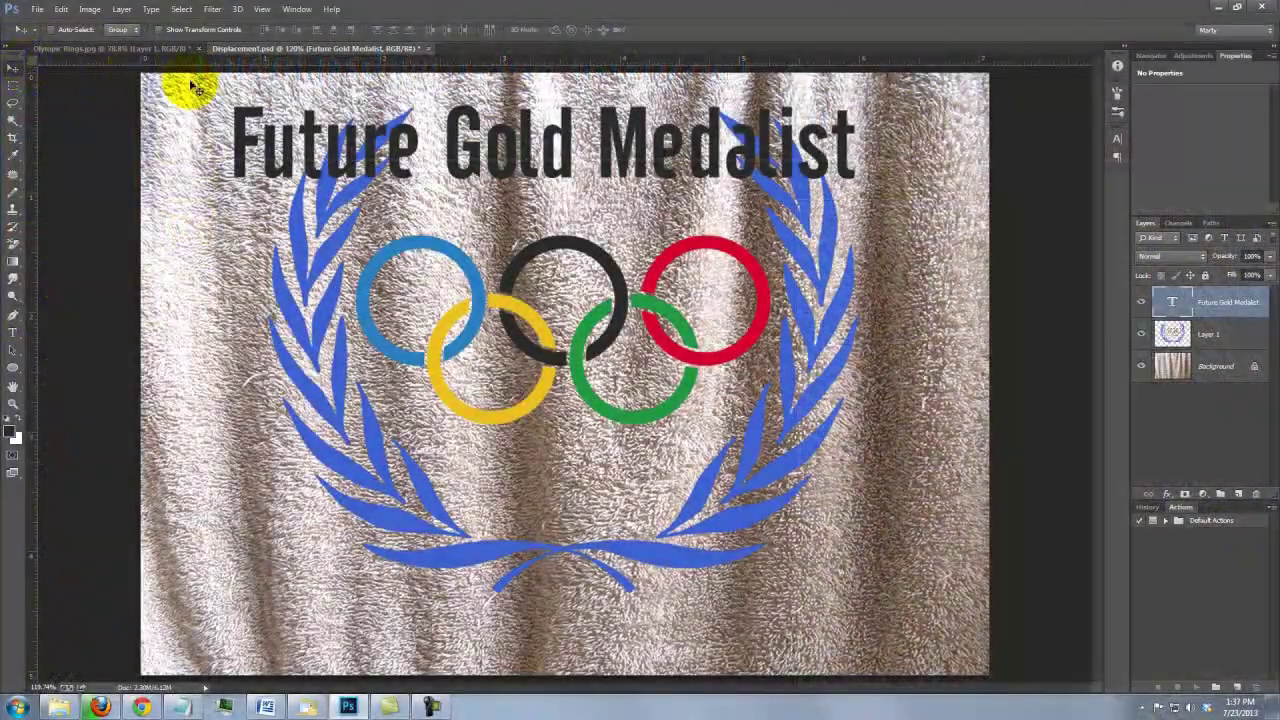
pyautogui.moveTo(603, 146); pyautogui.dragTo(614, 177)
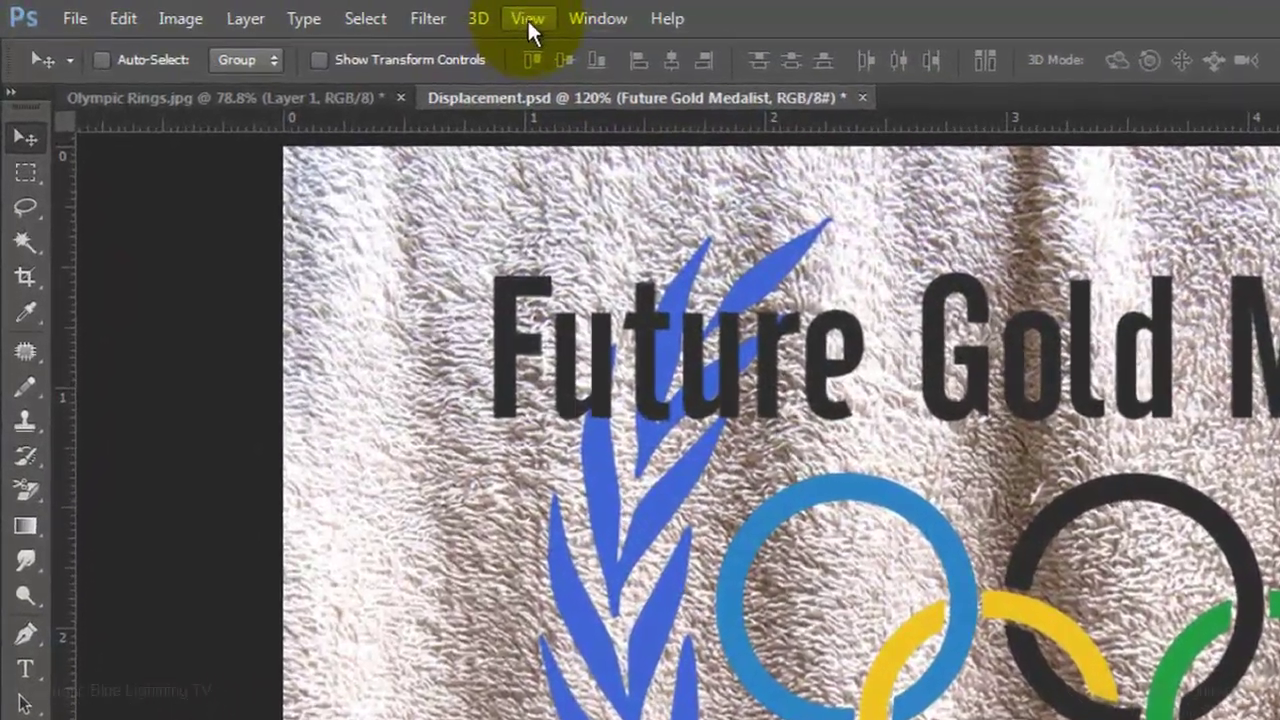
pyautogui.click(395, 14)
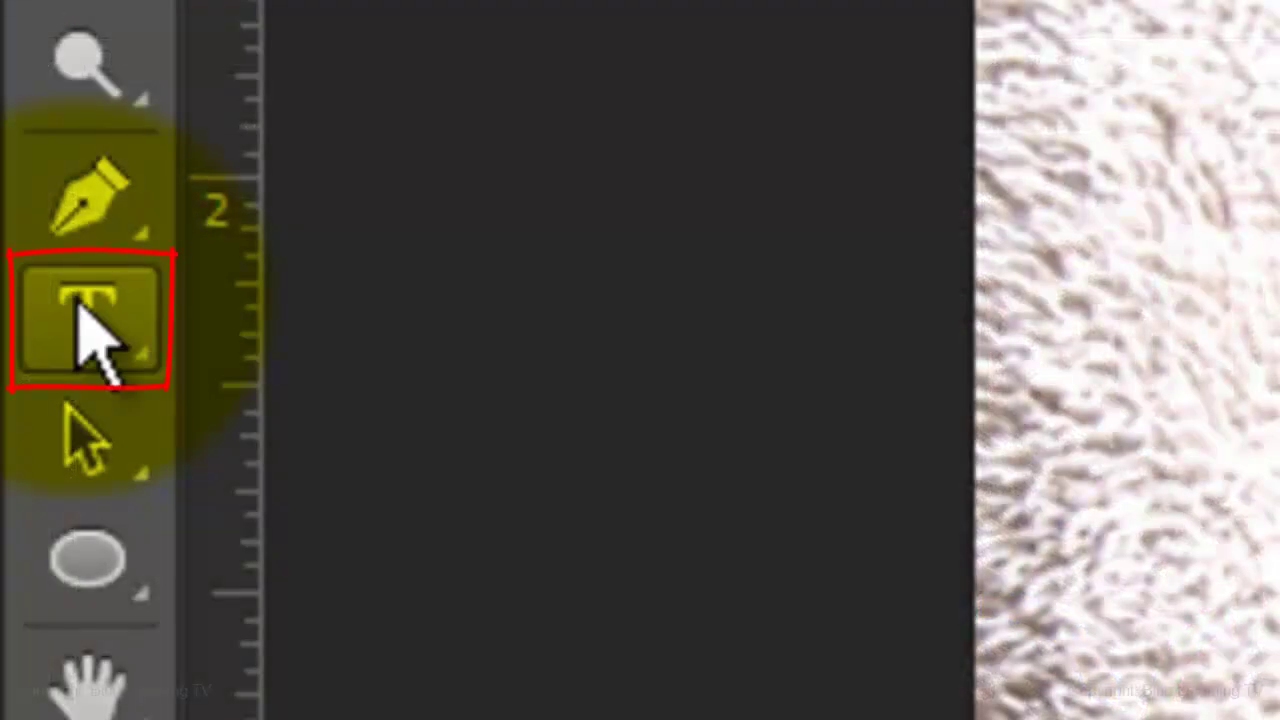
# - Type 'Swimming' below the rings in red de0124 sampled from the red ring
pyautogui.click(97, 340)
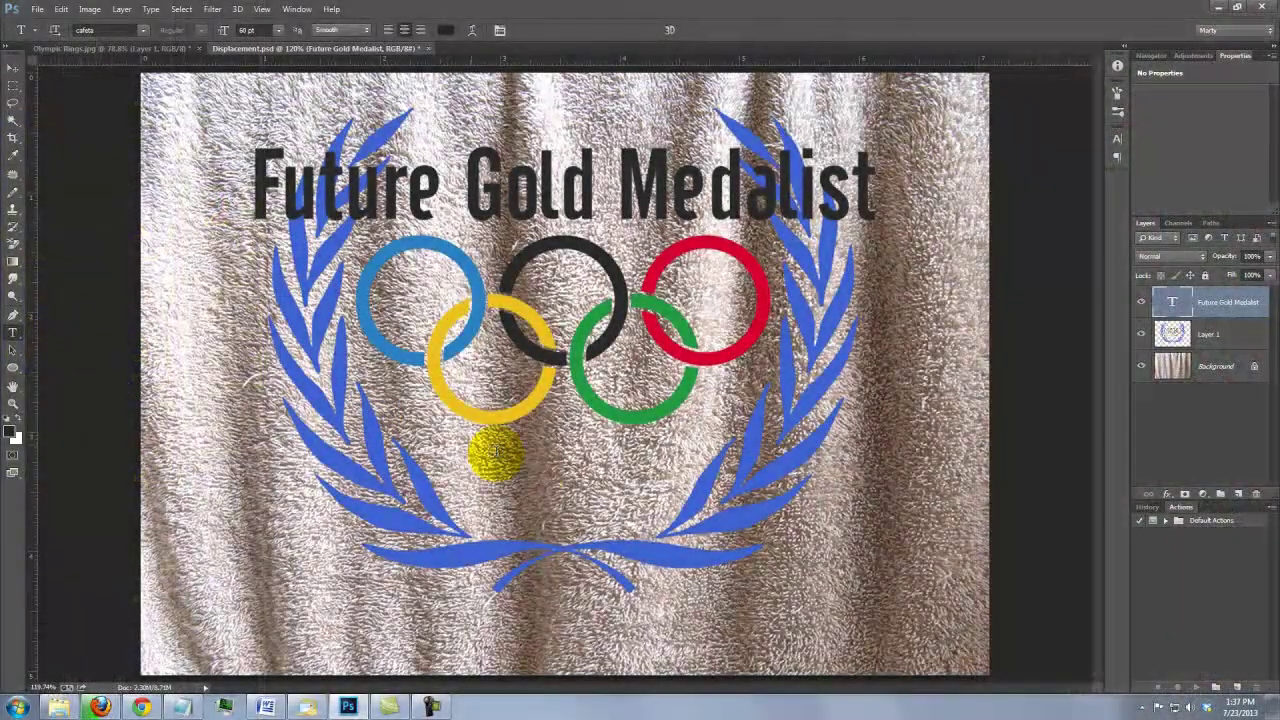
pyautogui.click(563, 478)
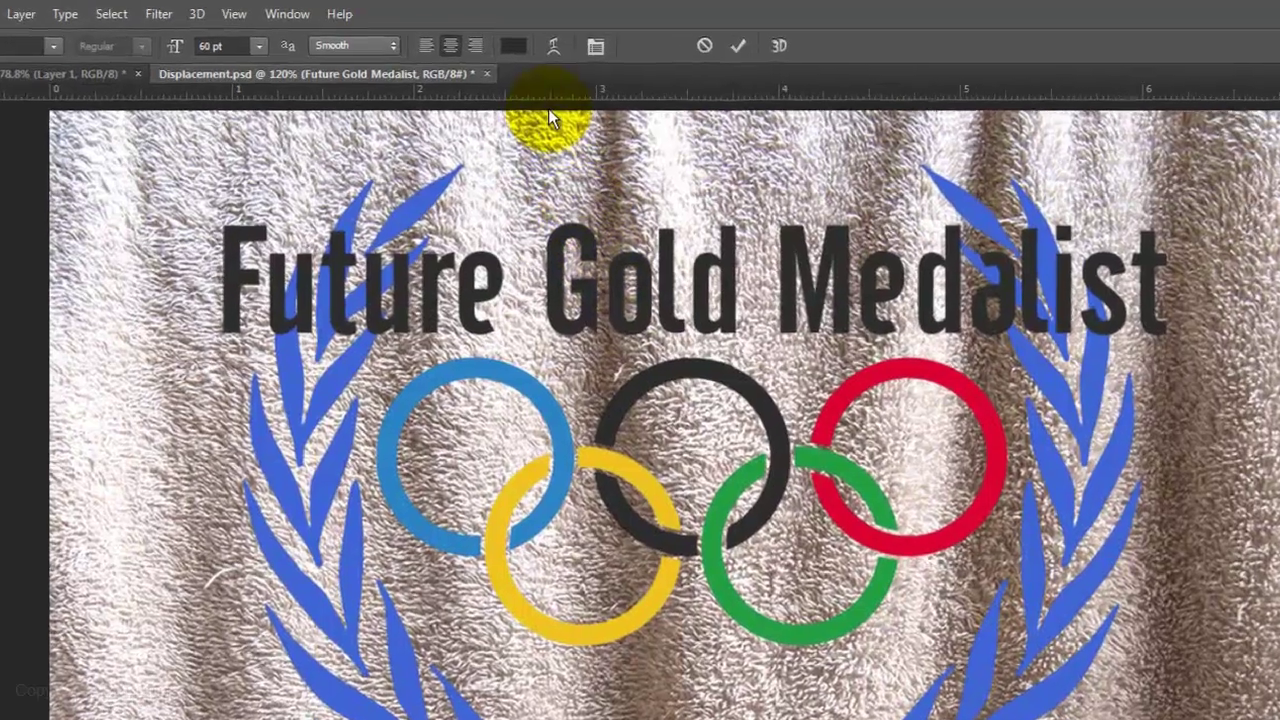
pyautogui.click(445, 30)
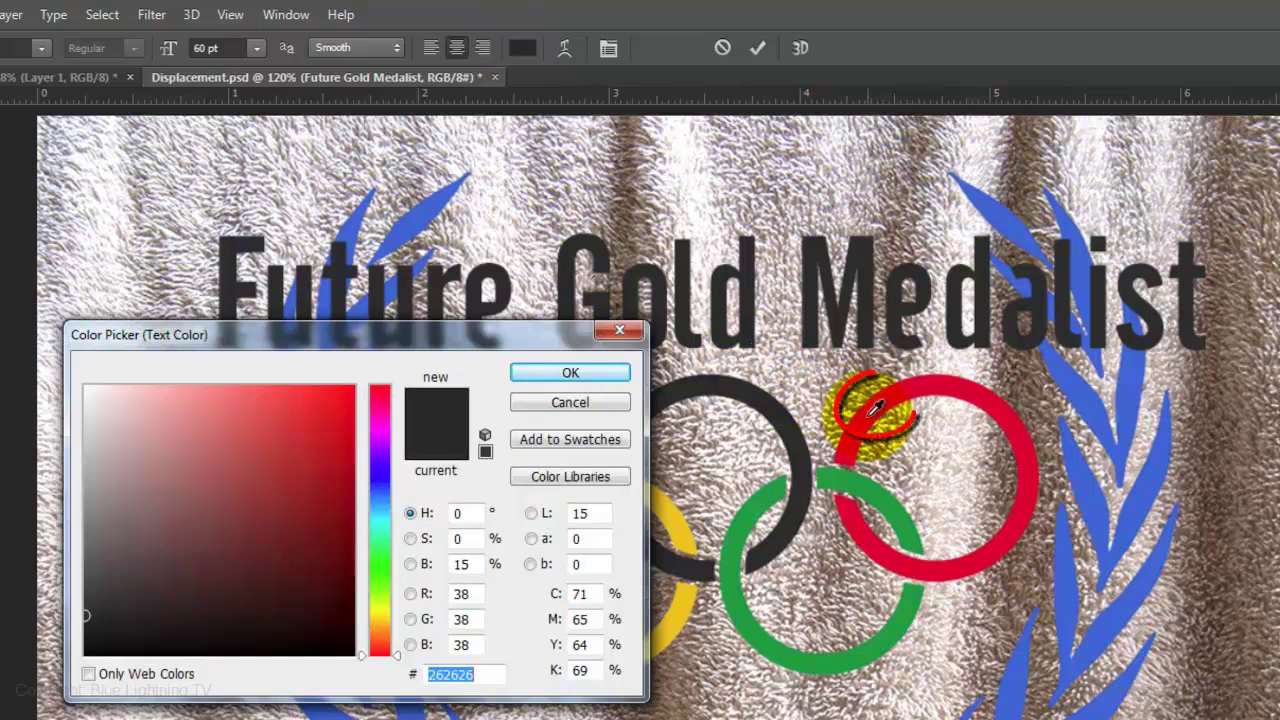
pyautogui.click(877, 404)
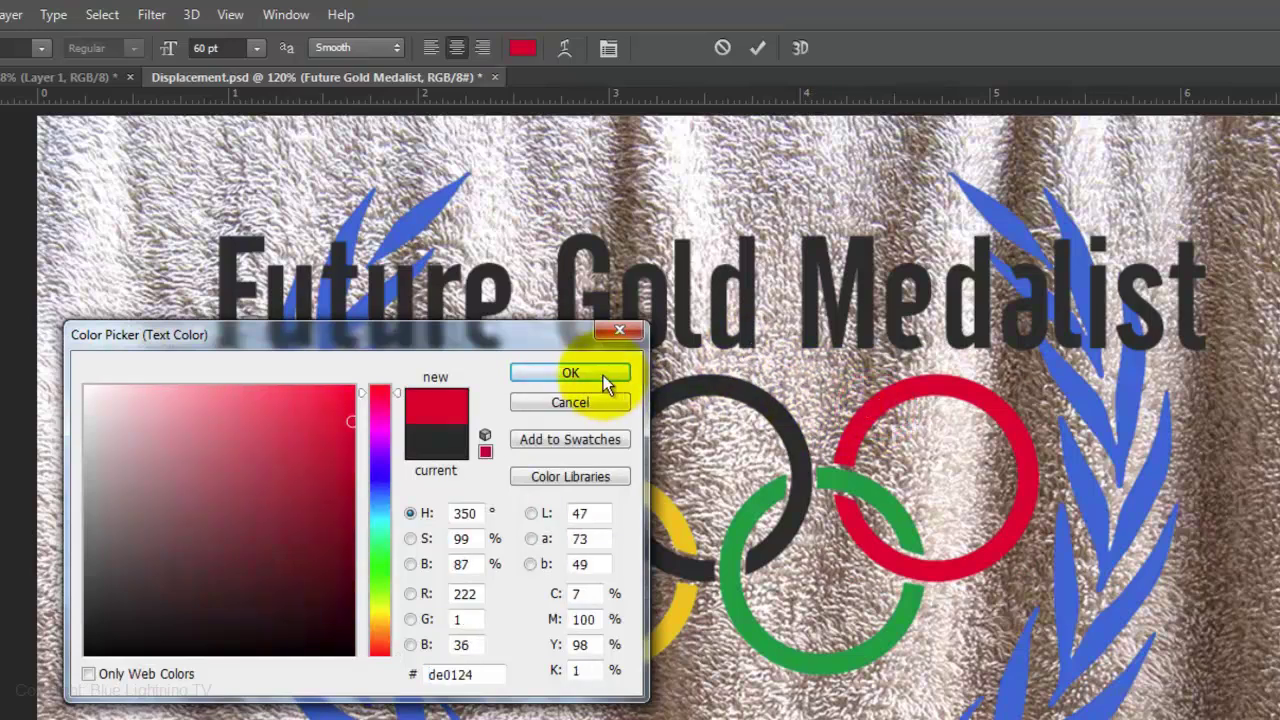
pyautogui.press('Return')
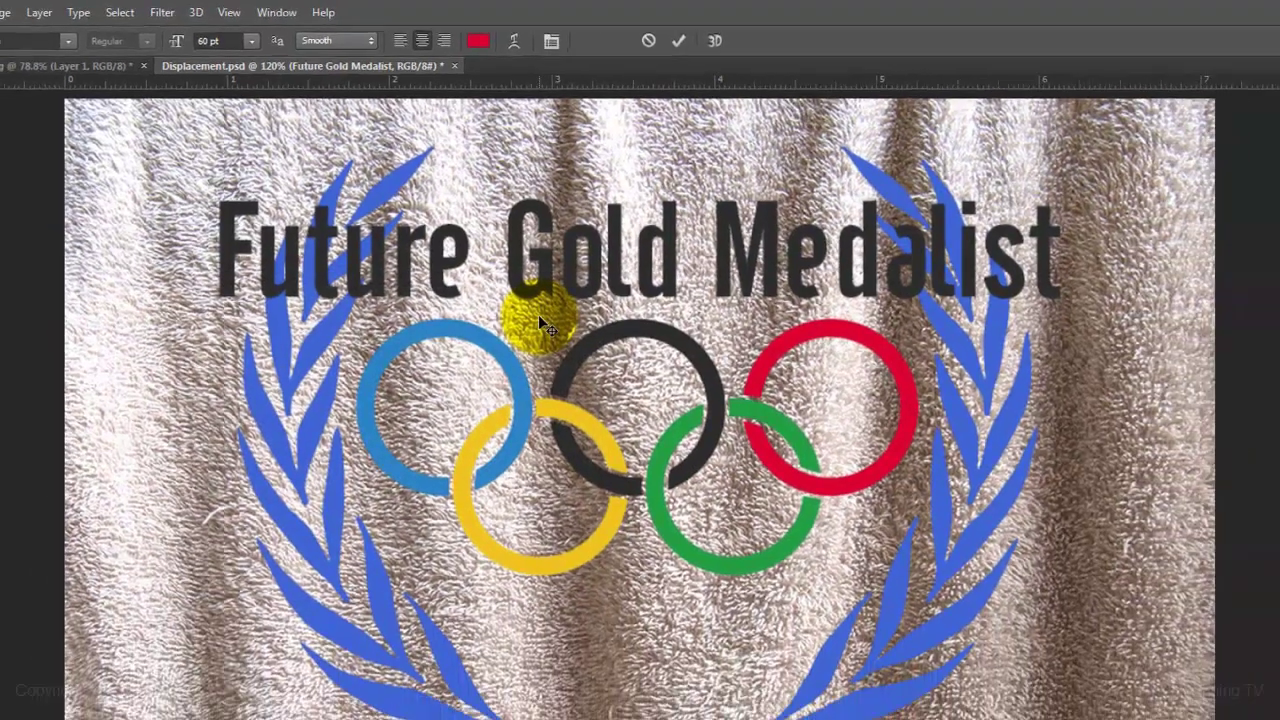
pyautogui.write('t')
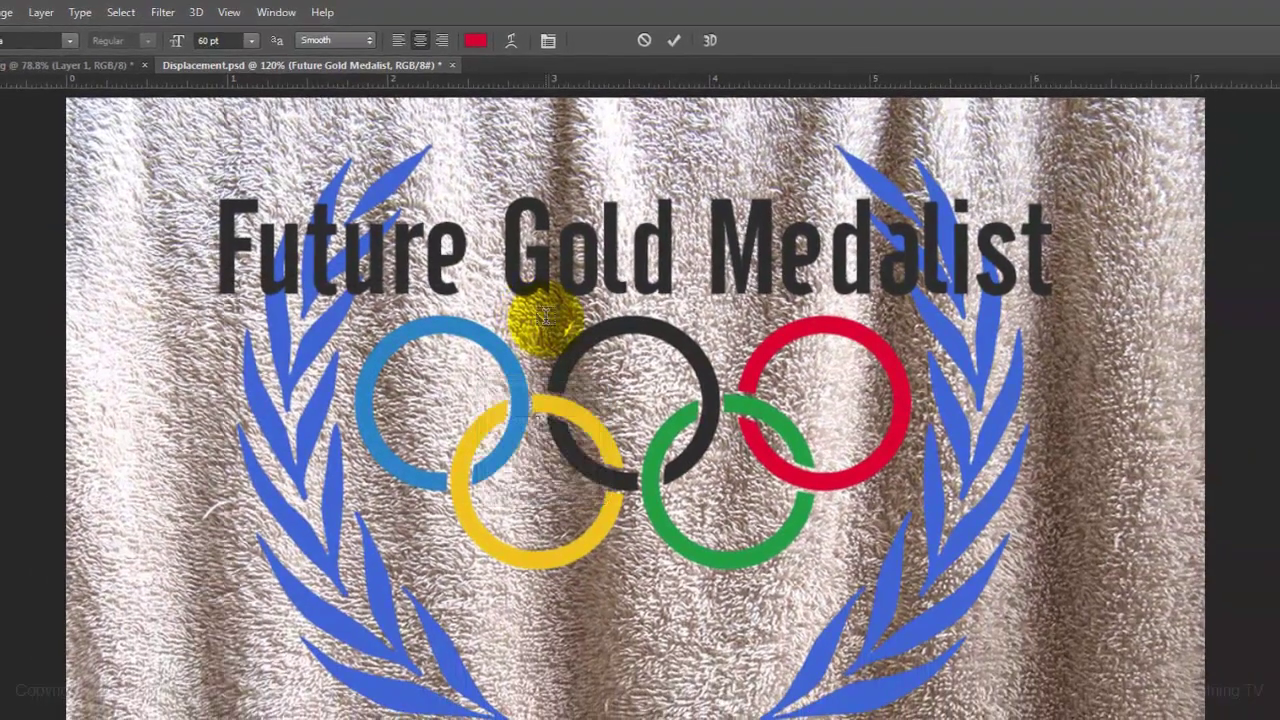
pyautogui.write('Swimming')
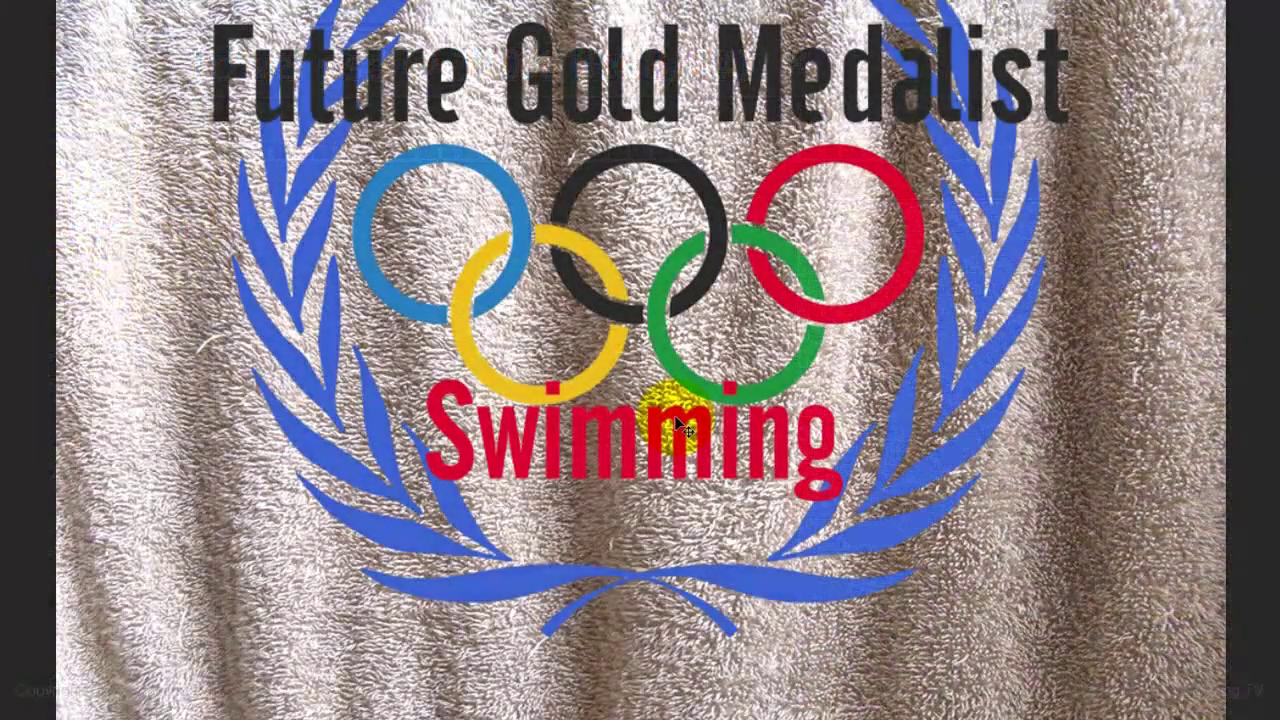
# - Nudge 'Swimming' slightly lower and start a new text line below the laurel wreath
pyautogui.moveTo(674, 415); pyautogui.dragTo(687, 464)
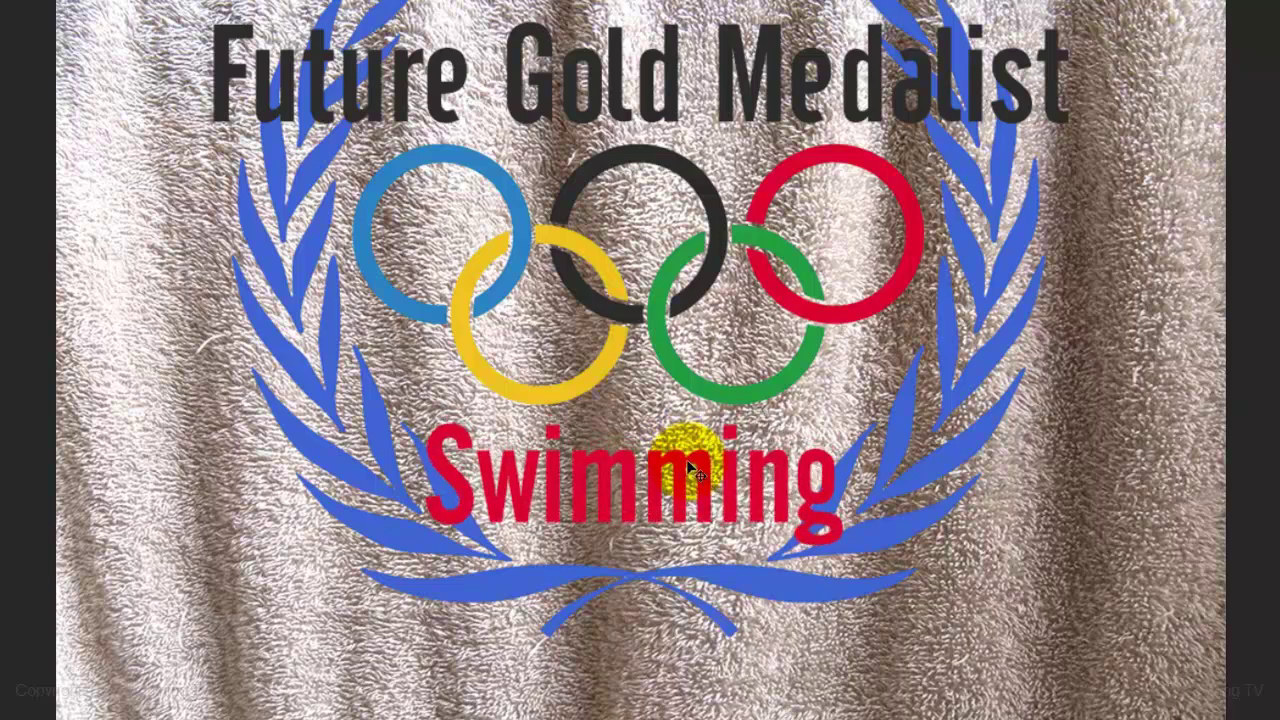
pyautogui.press('t')
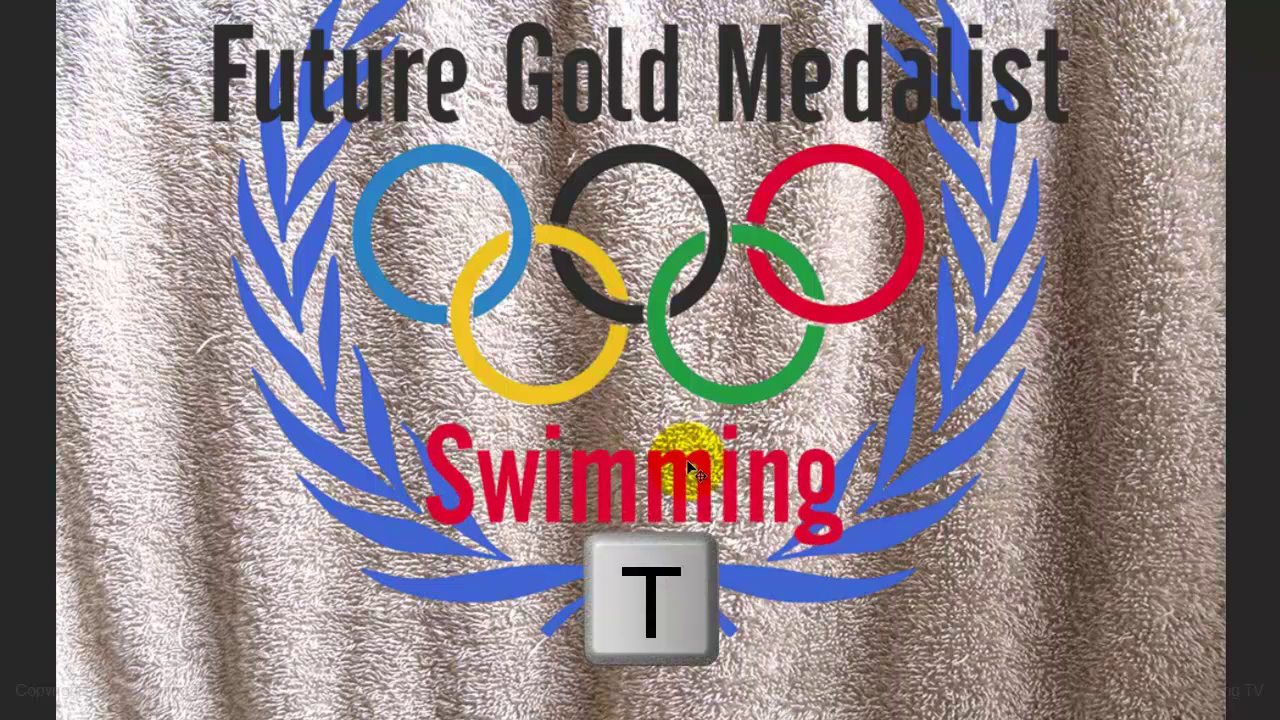
pyautogui.click(630, 672)
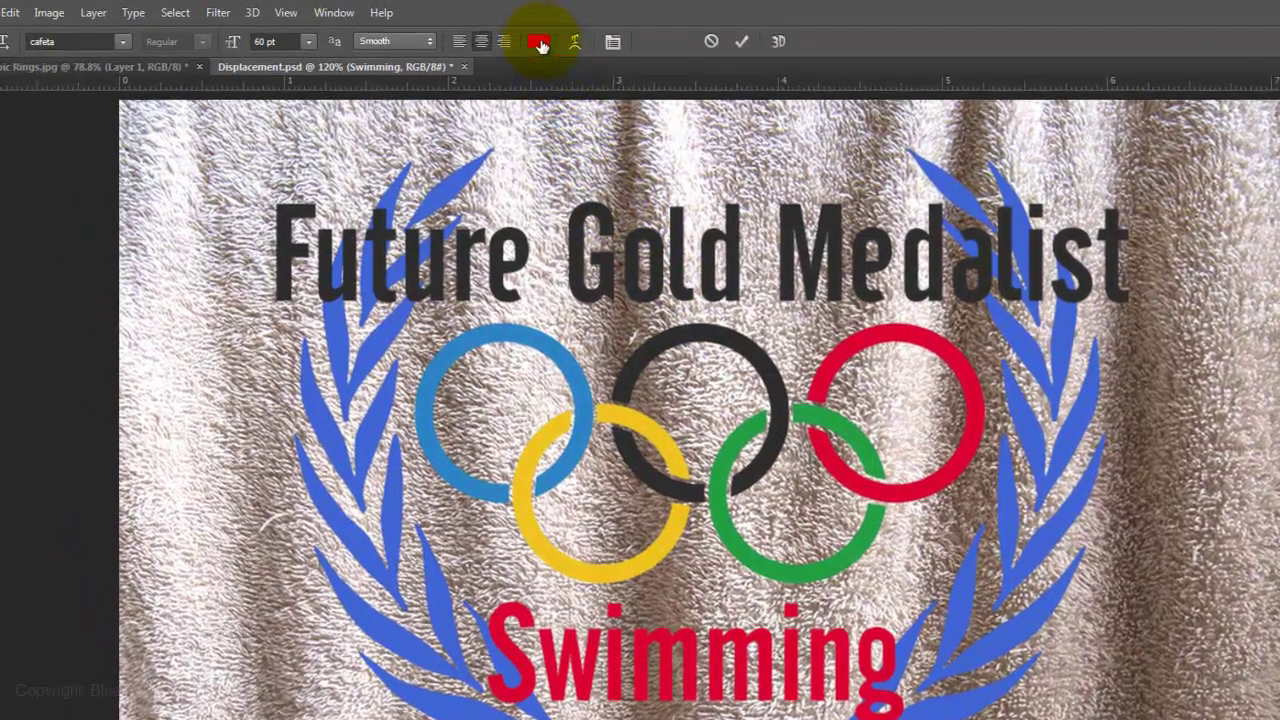
# - Set the text colour to the laurels' blue and type the person's full name
pyautogui.click(540, 43)
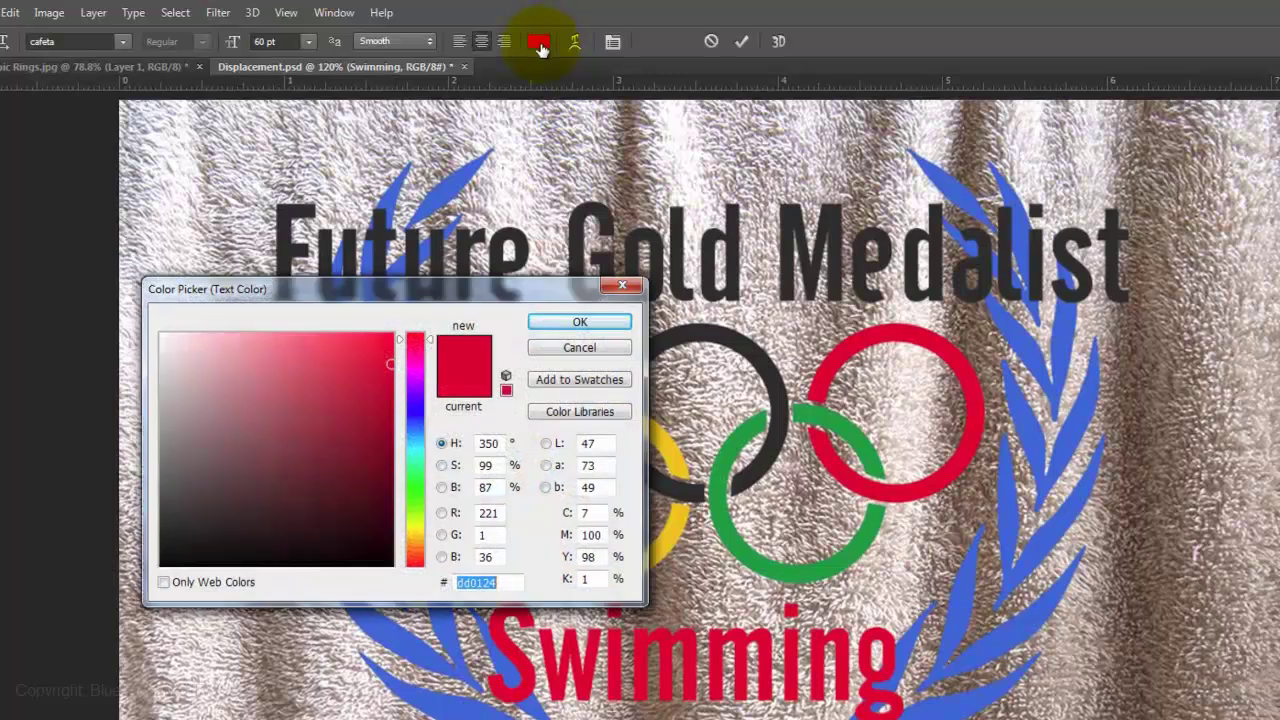
pyautogui.click(433, 647)
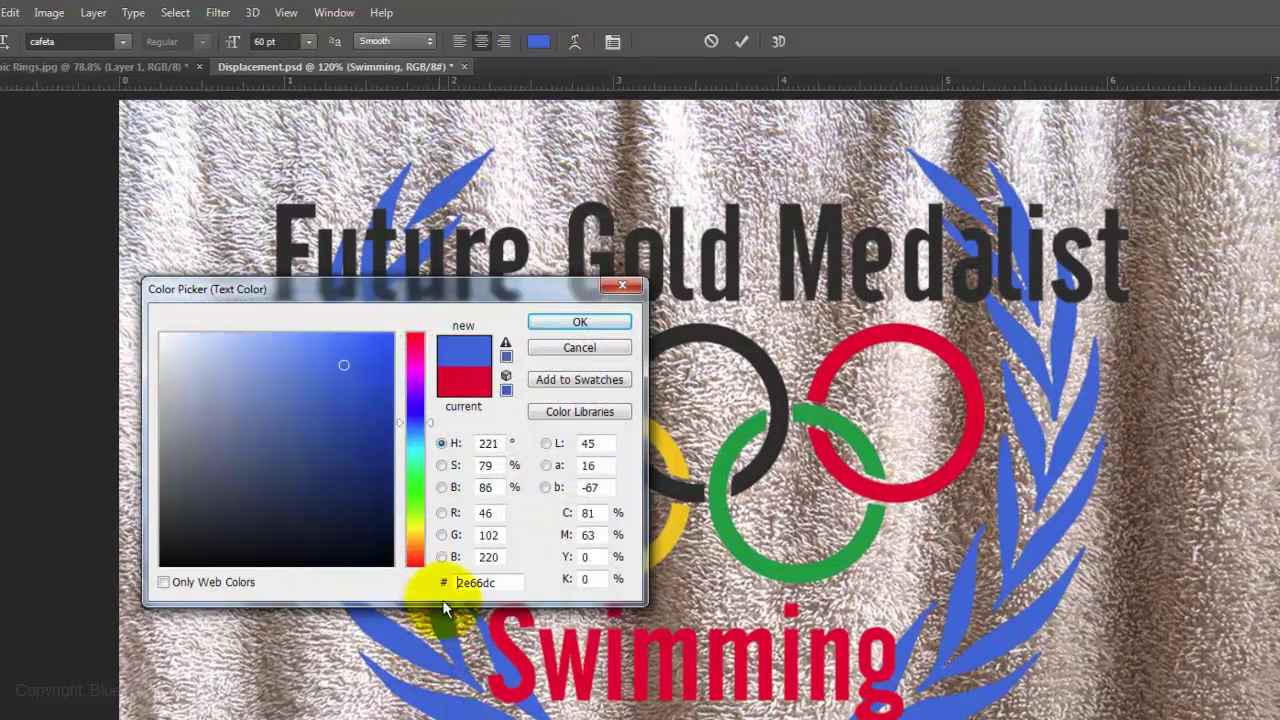
pyautogui.click(578, 322)
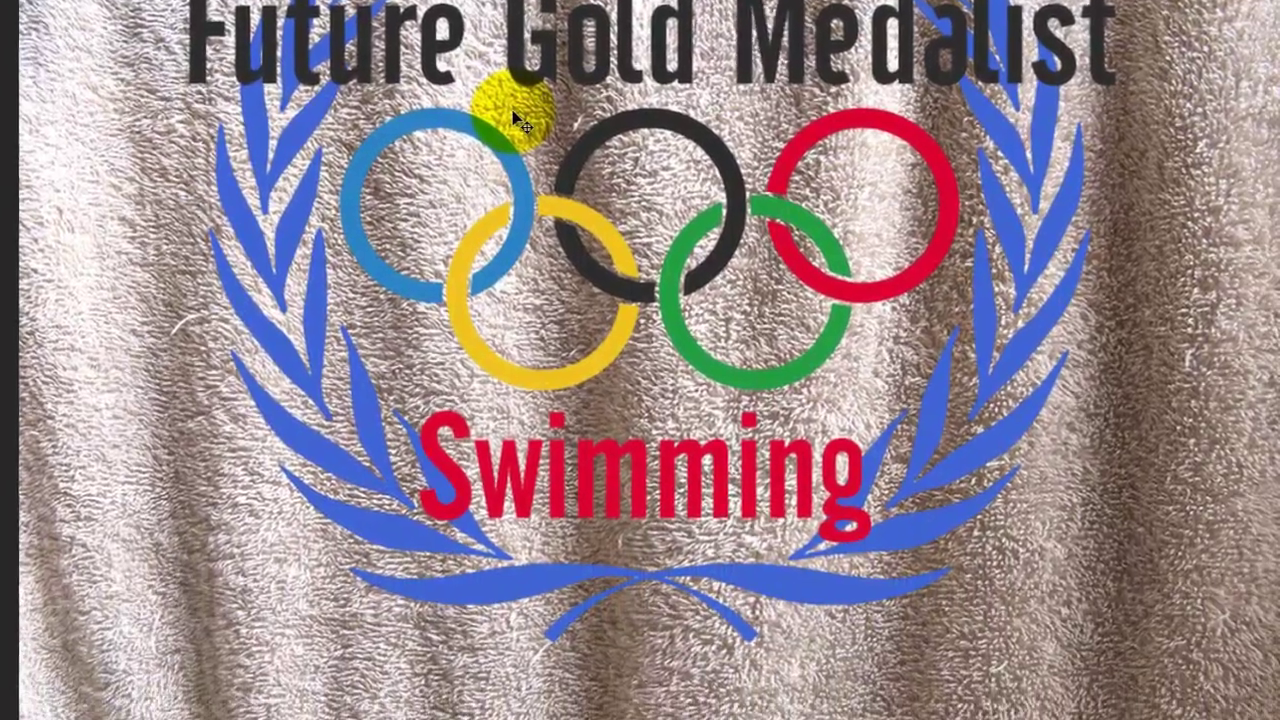
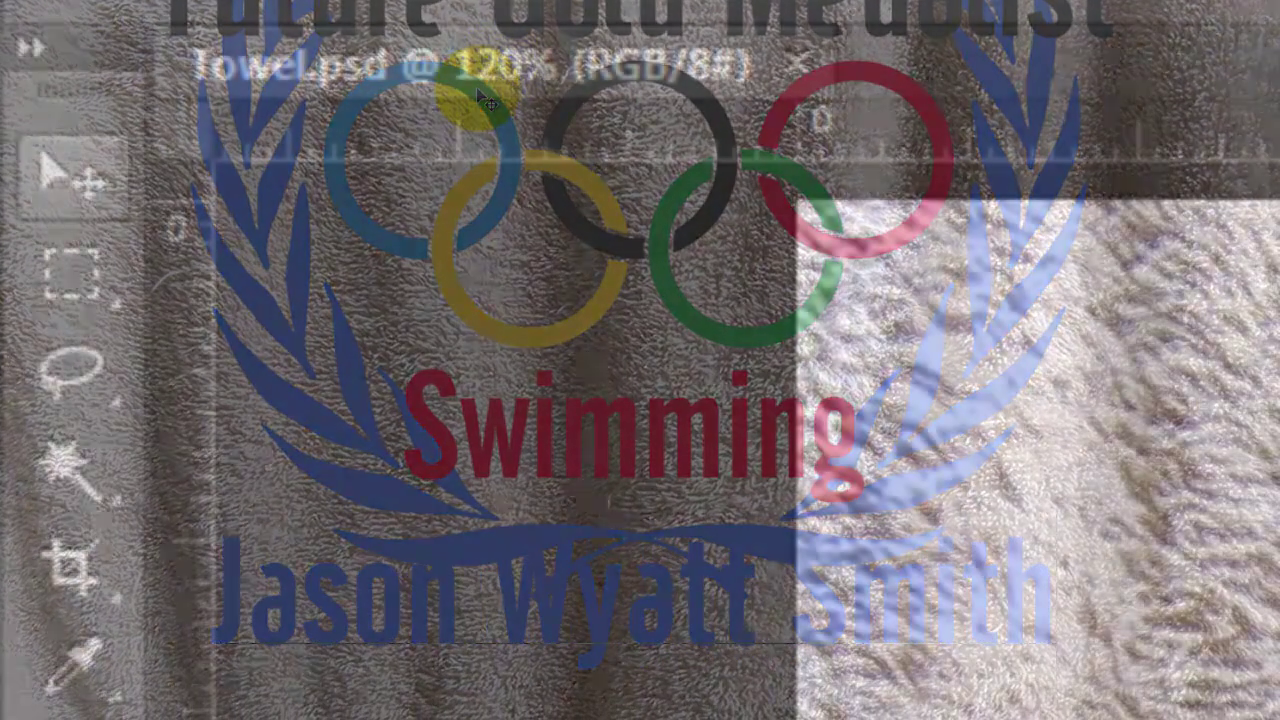
# - Position the name line below the wreath and select the text layers with Layer 1
pyautogui.click(72, 180)
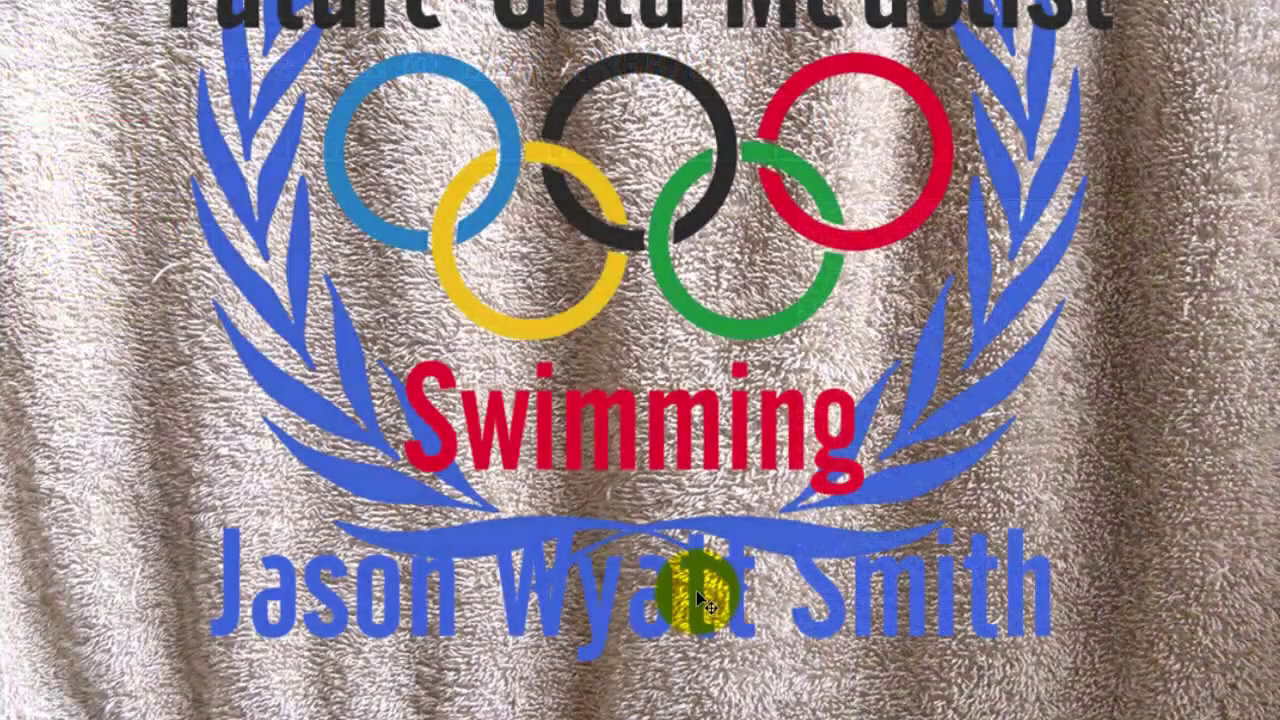
pyautogui.moveTo(696, 590); pyautogui.dragTo(699, 677)
pyautogui.keyDown('shift'); pyautogui.click(1015, 449); pyautogui.keyUp('shift')
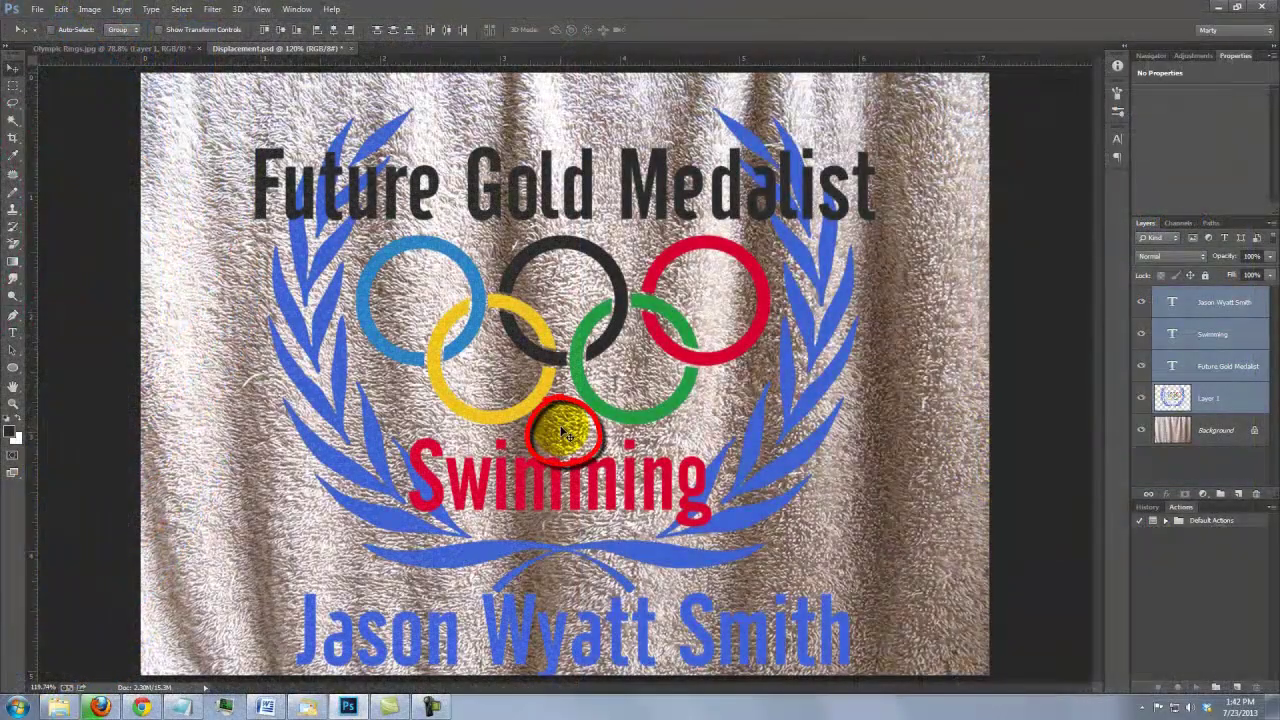
# - Move the logo and its text up about 25 px, then highlight the name text for editing
pyautogui.moveTo(562, 432)
pyautogui.mouseDown()
pyautogui.moveTo(563, 400)
pyautogui.moveTo(557, 410)
pyautogui.mouseUp()
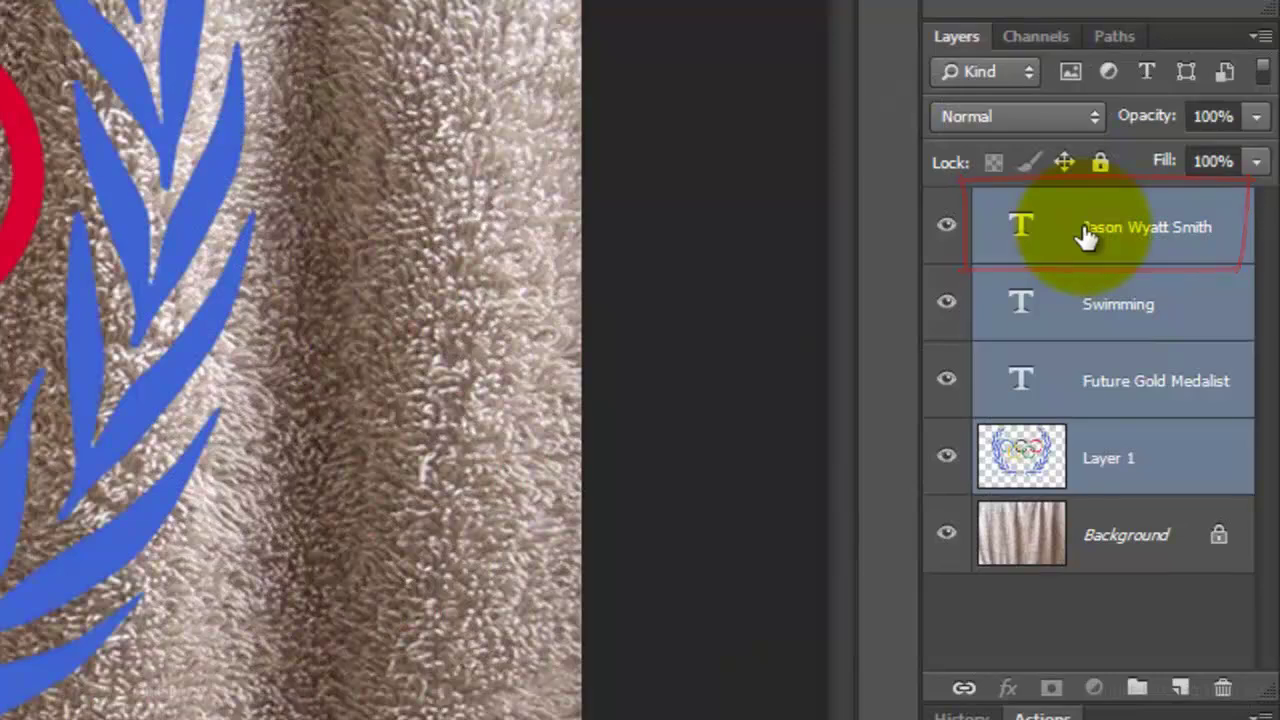
pyautogui.click(1086, 234)
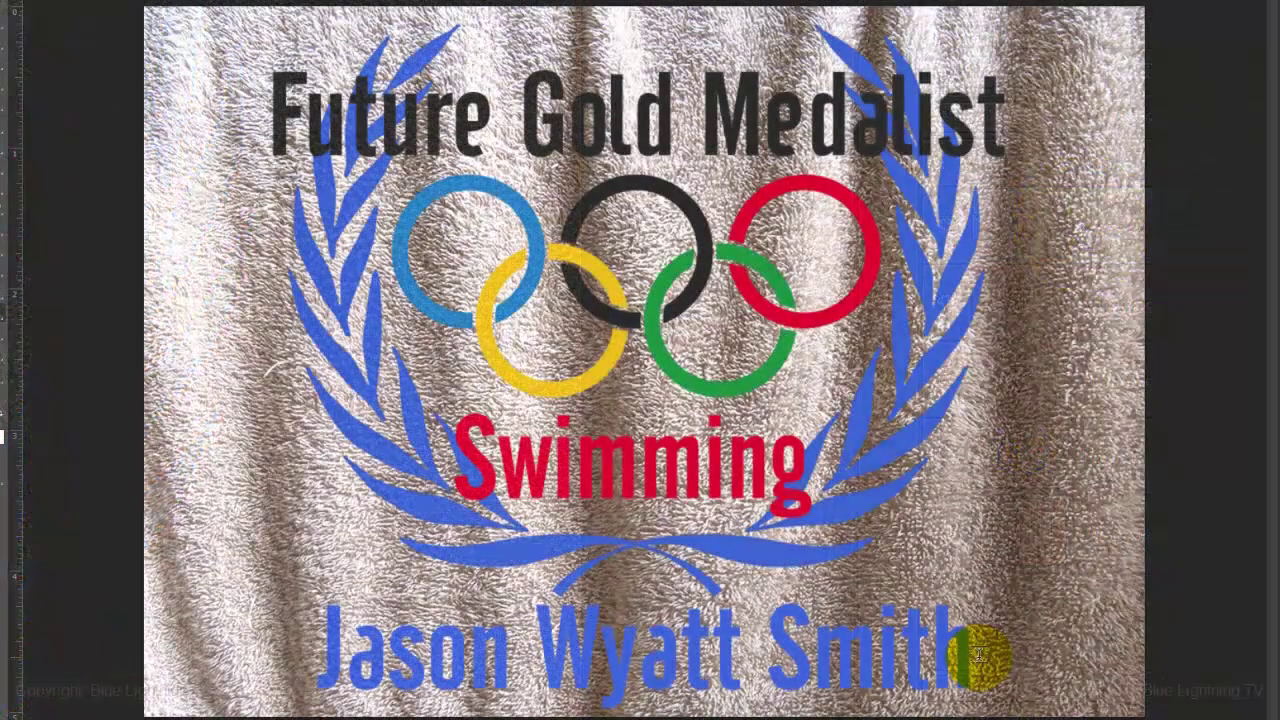
pyautogui.press('t')
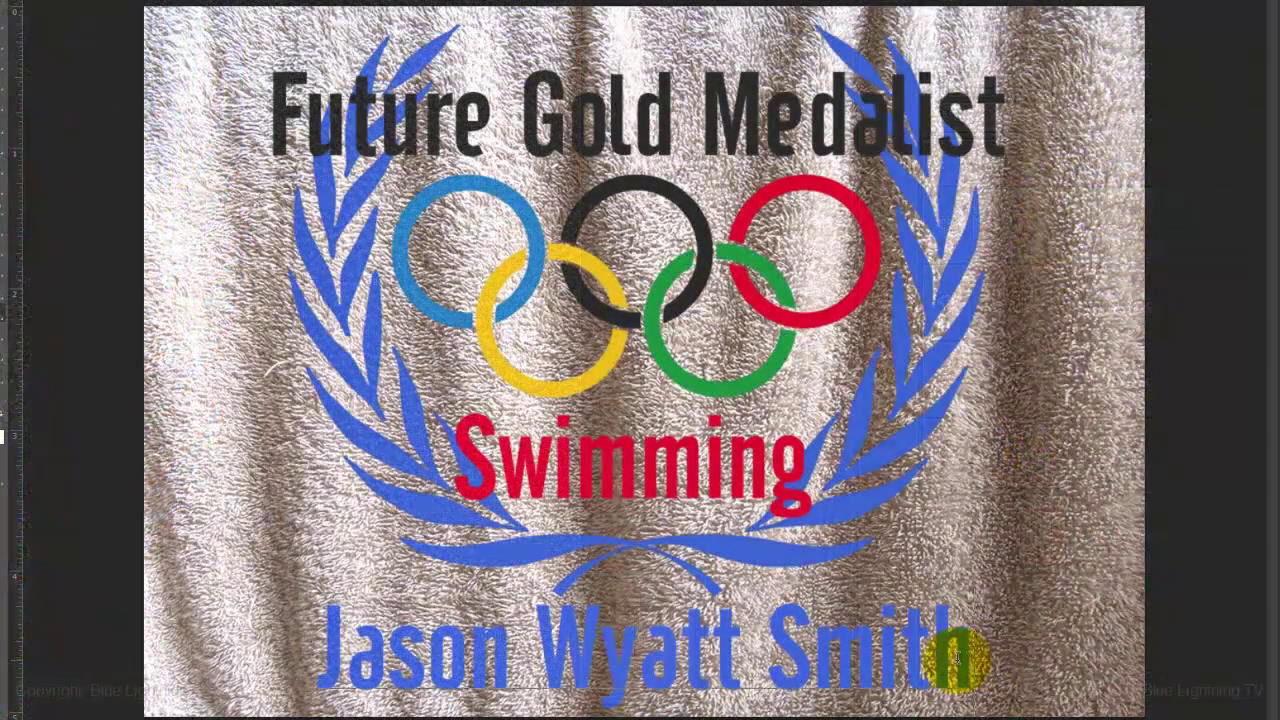
pyautogui.moveTo(981, 655); pyautogui.dragTo(305, 645)
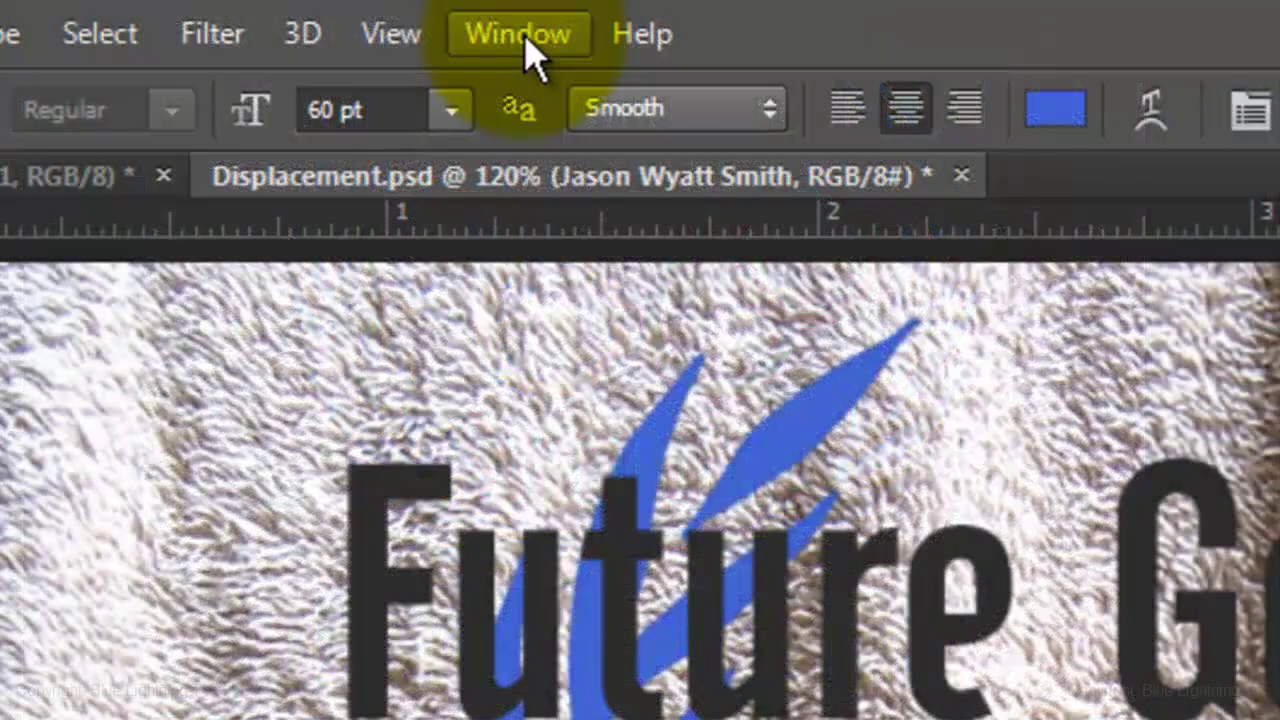
pyautogui.click(527, 45)
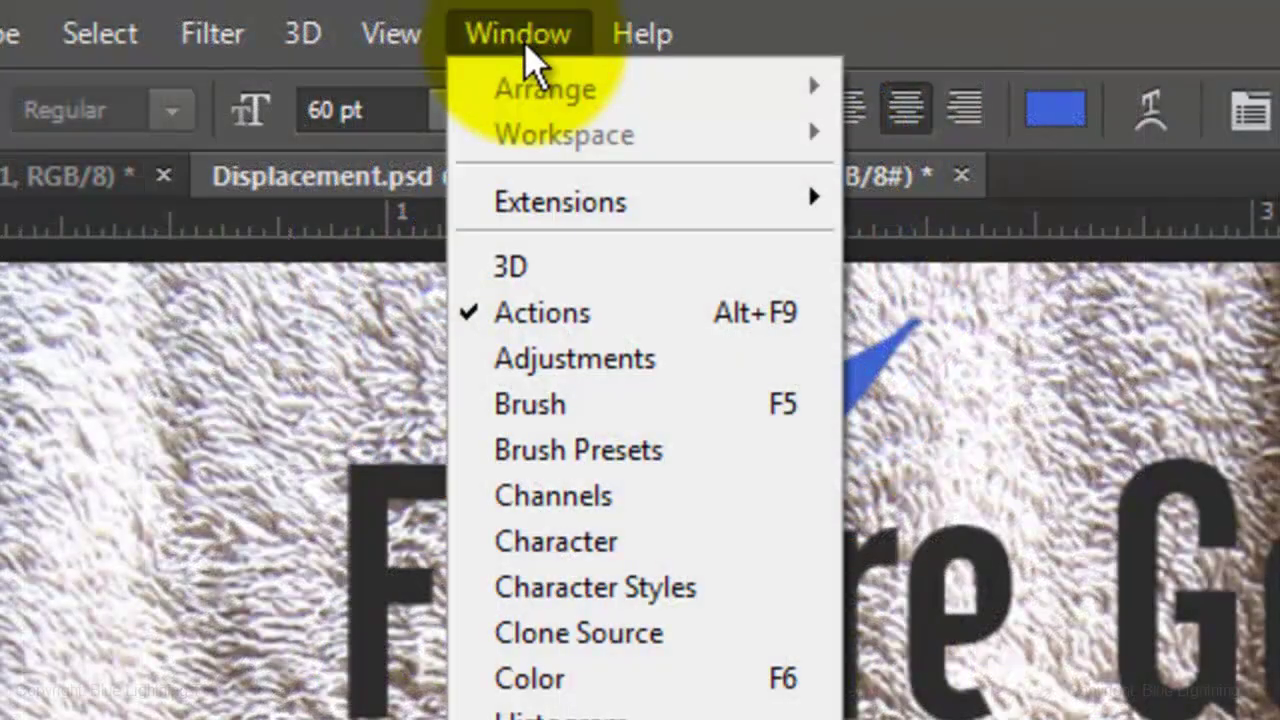
# - Apply Faux Italic to the highlighted name from the Character panel, then collapse the panel
pyautogui.click(612, 545)
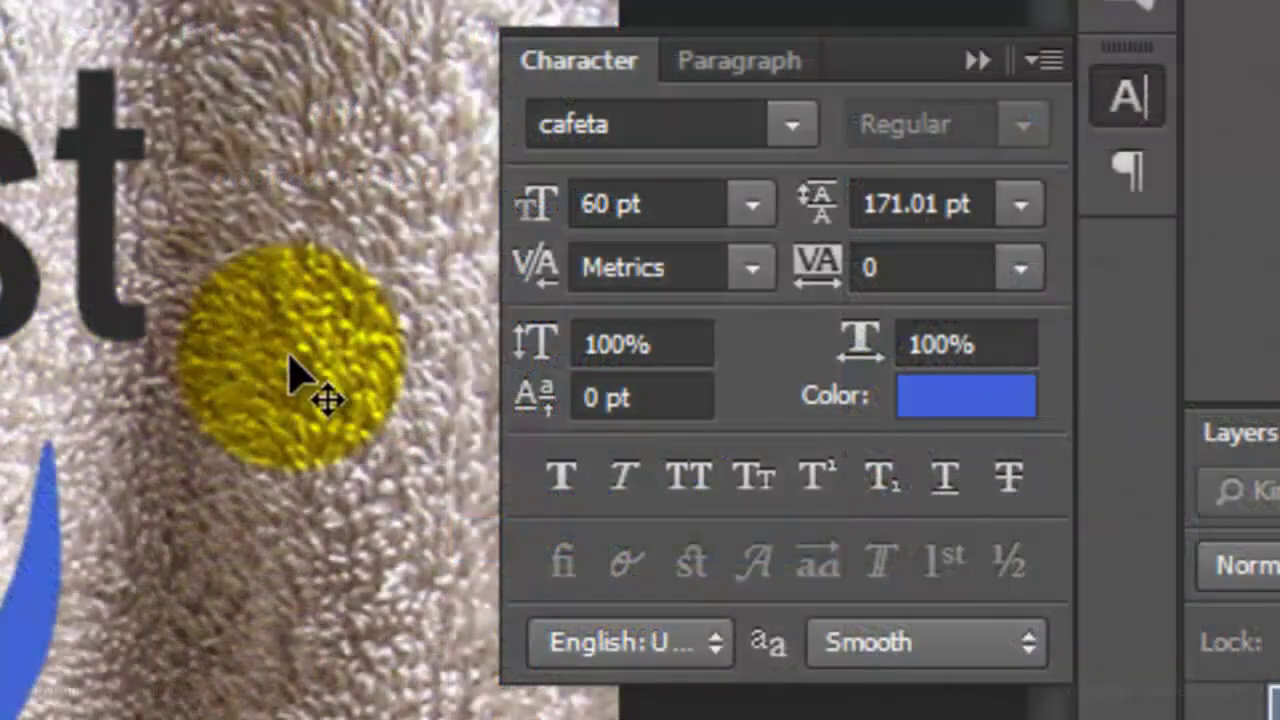
pyautogui.click(627, 482)
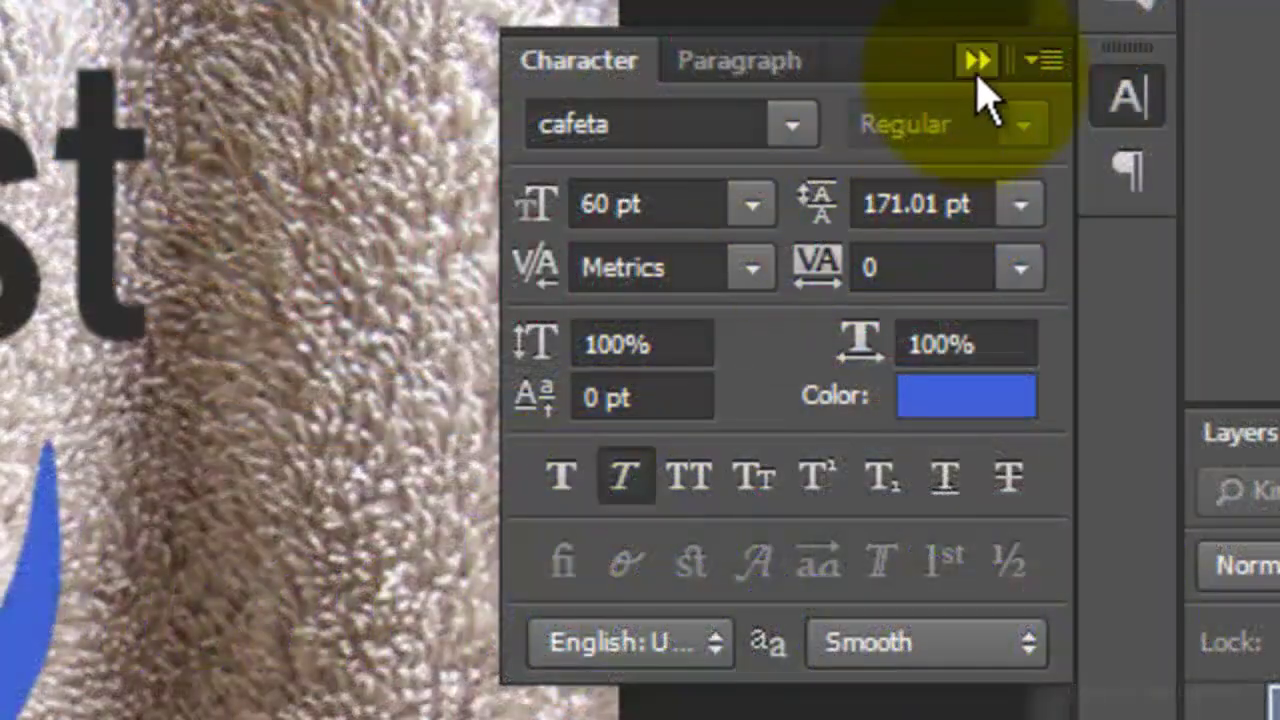
pyautogui.click(978, 66)
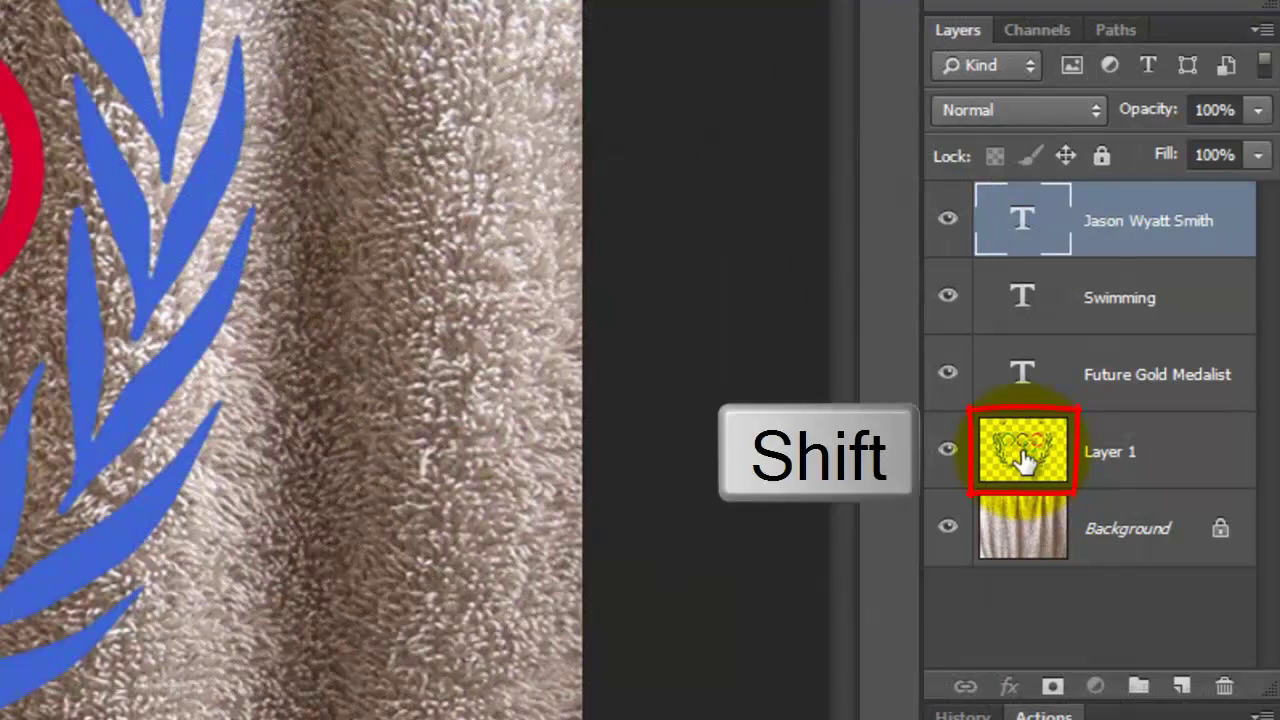
# - Select Layer 1 with the three text layers and select the entire canvas with Ctrl+A
pyautogui.keyDown('shift'); pyautogui.click(1025, 458); pyautogui.keyUp('shift')
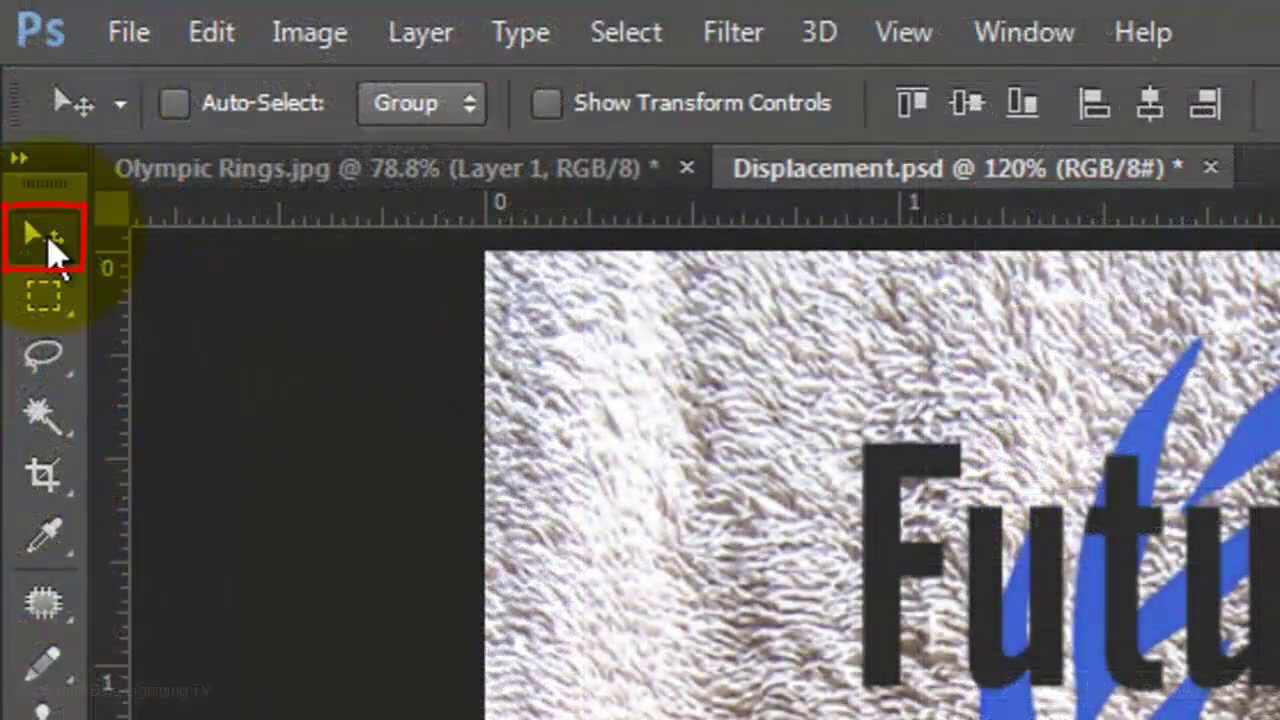
pyautogui.hotkey('ctrl', 'a')
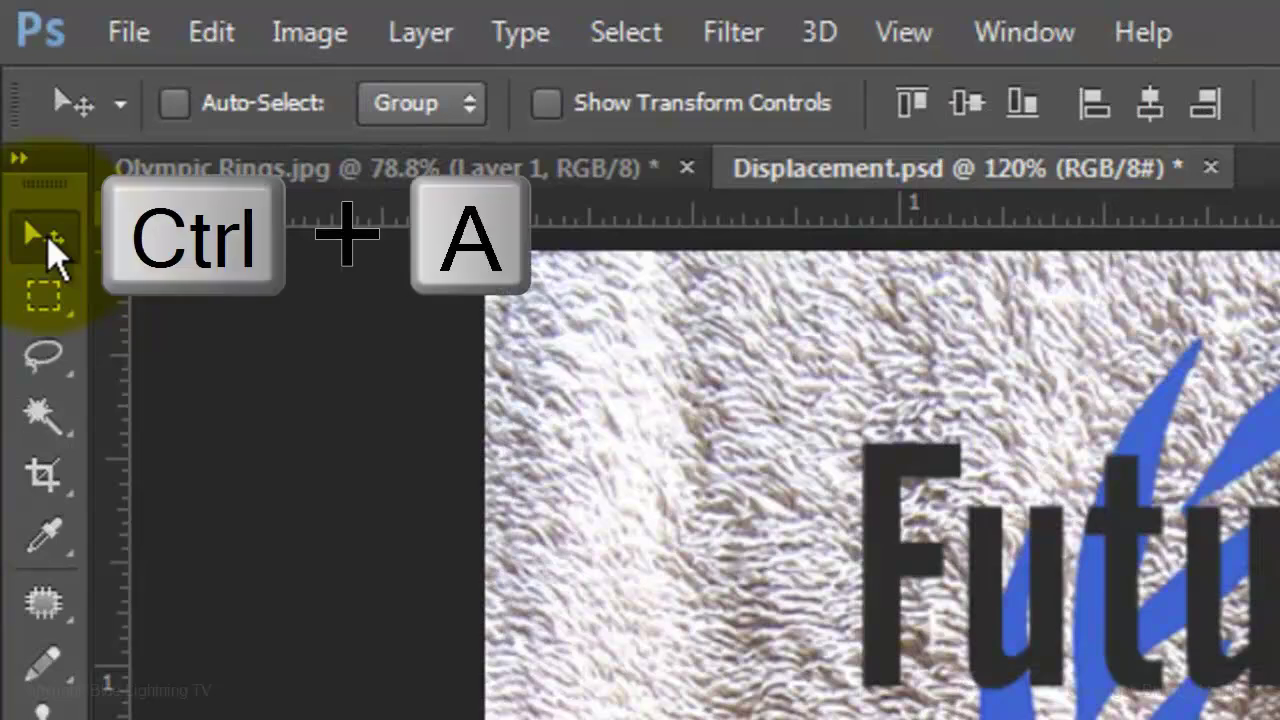
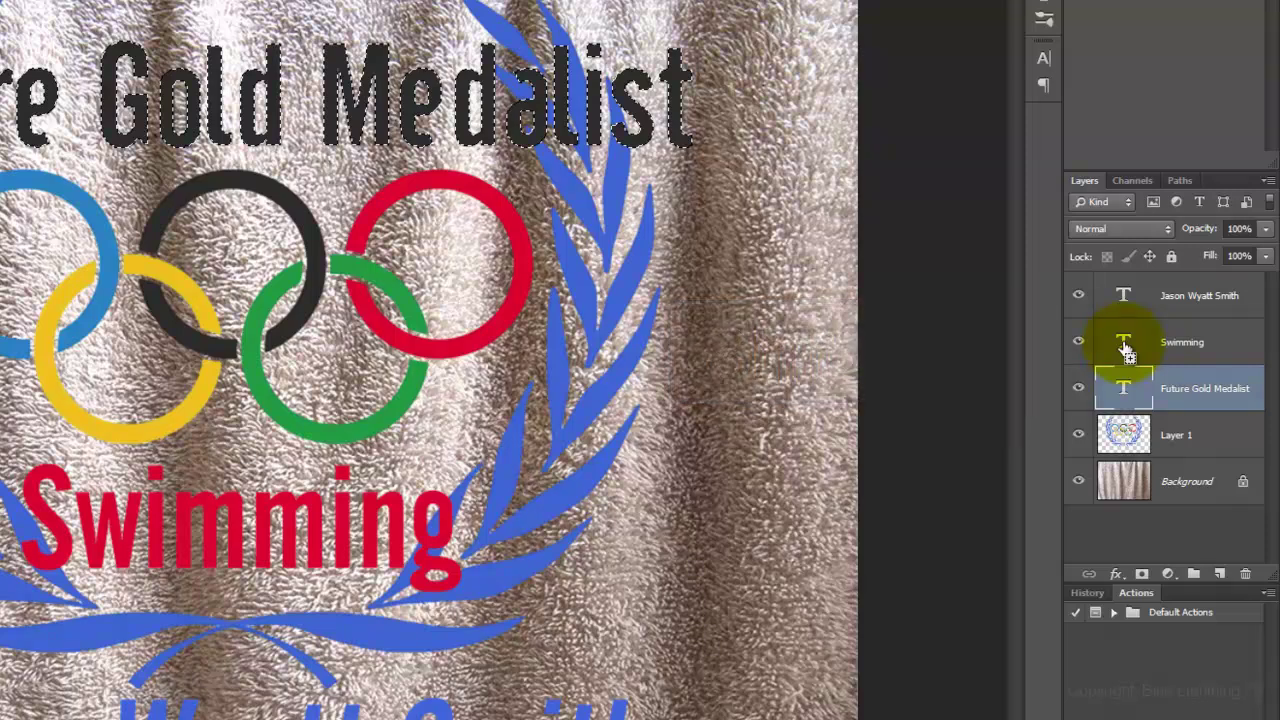
# - Expand the text-letter selection by 10 px, delete that area from Layer 1, and deselect
pyautogui.keyDown('ctrl'); pyautogui.click(1124, 345); pyautogui.keyUp('ctrl')
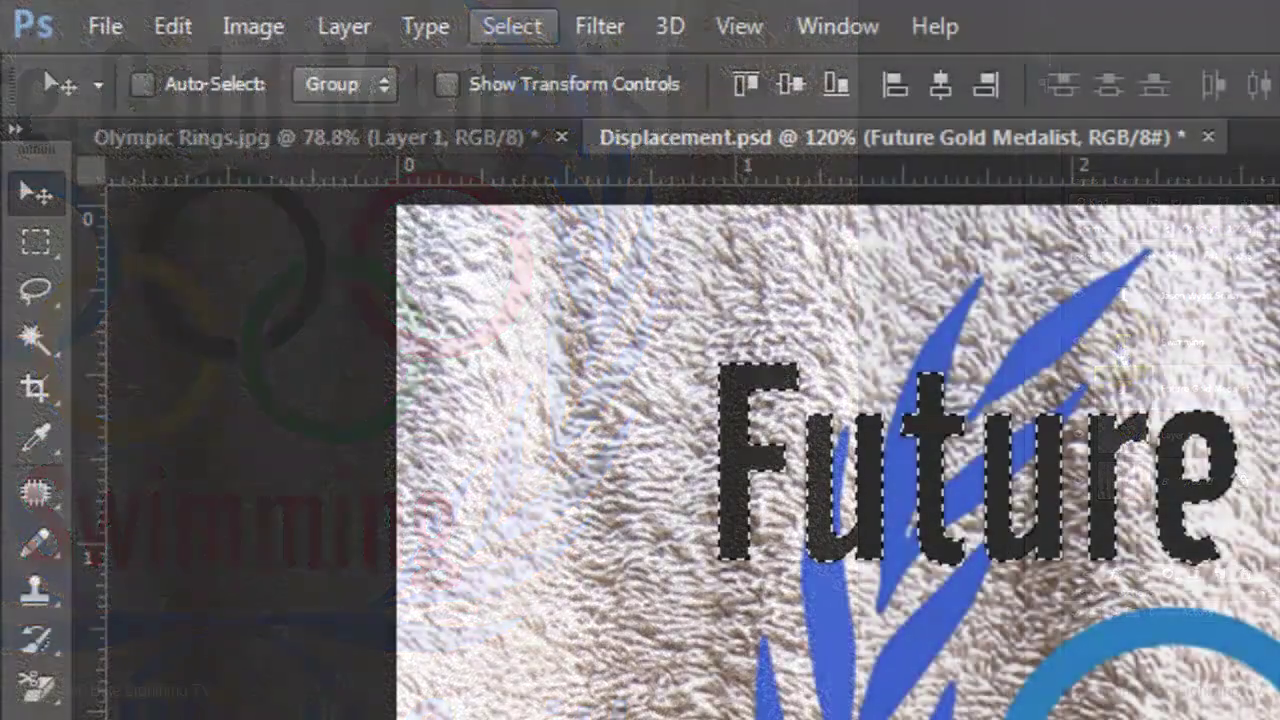
pyautogui.click(525, 28)
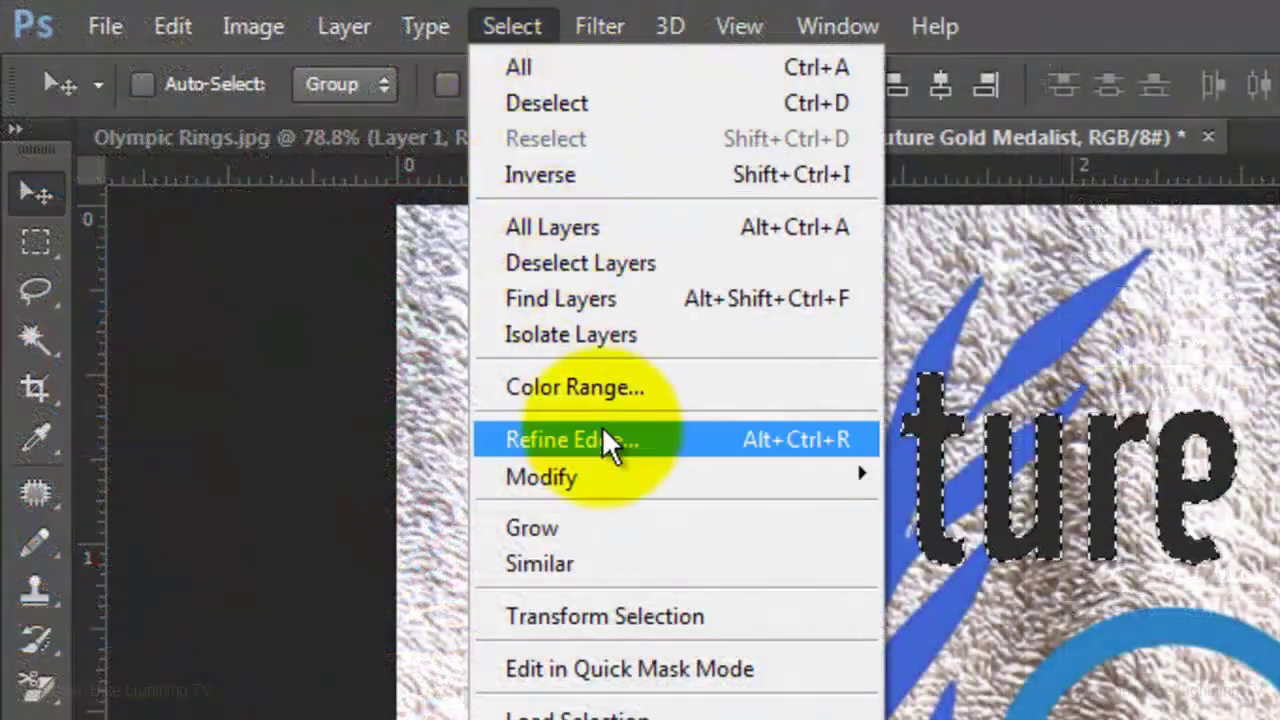
pyautogui.moveTo(604, 477)
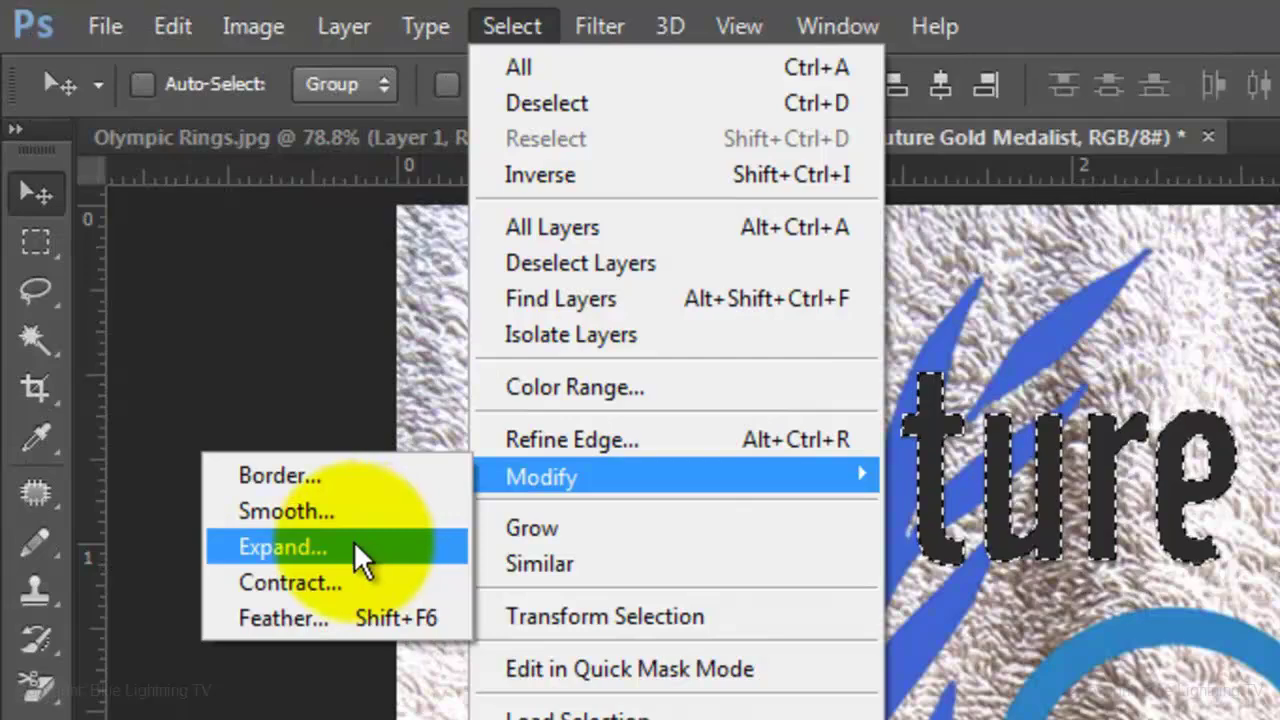
pyautogui.click(353, 540)
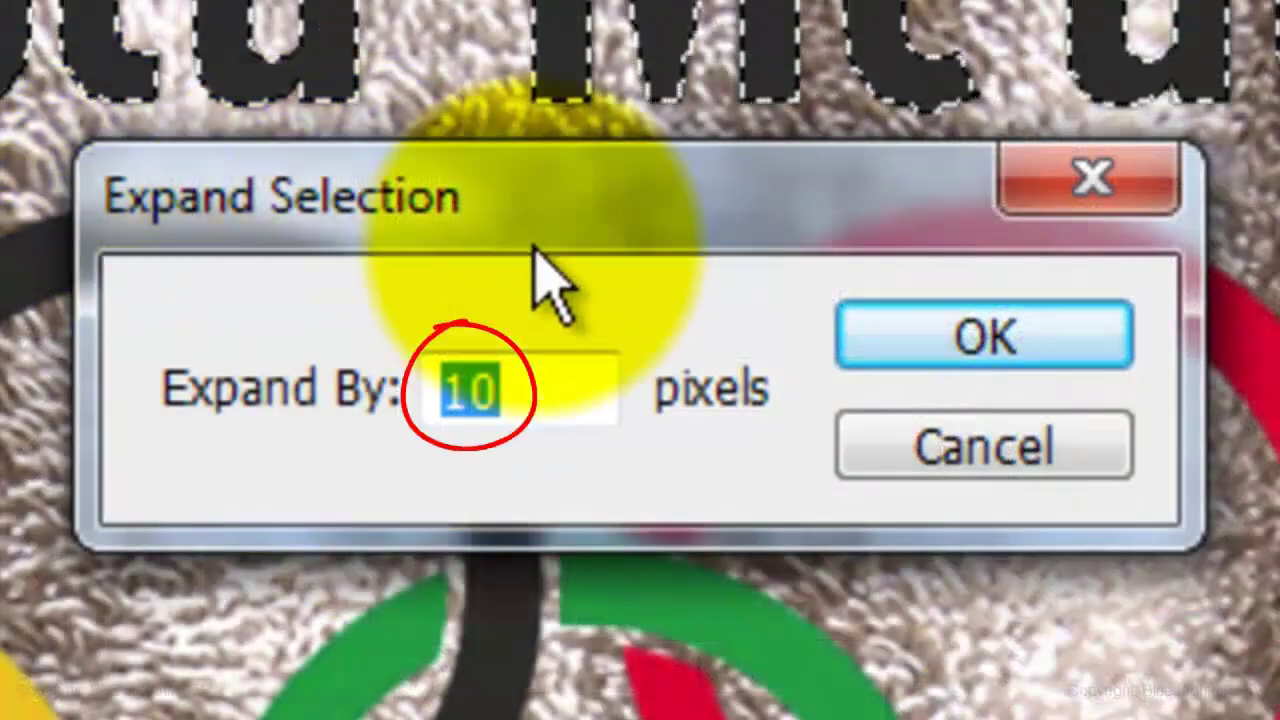
pyautogui.click(1023, 352)
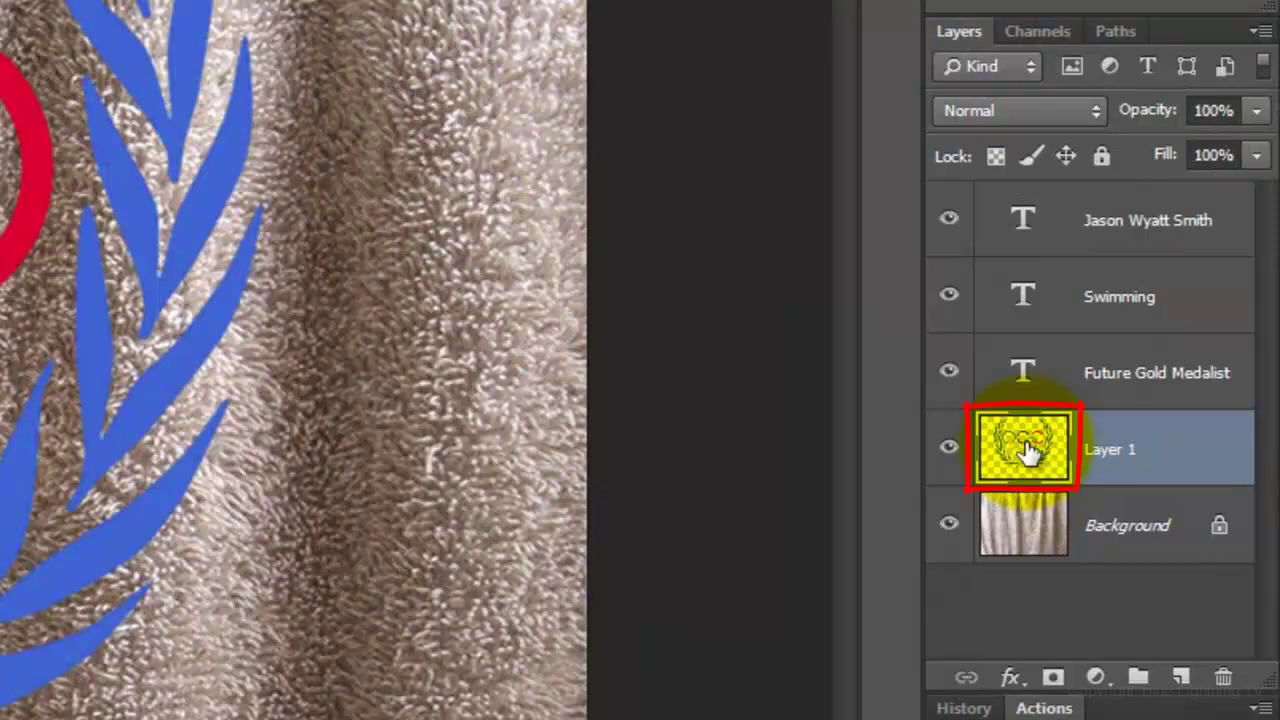
pyautogui.press('Delete')
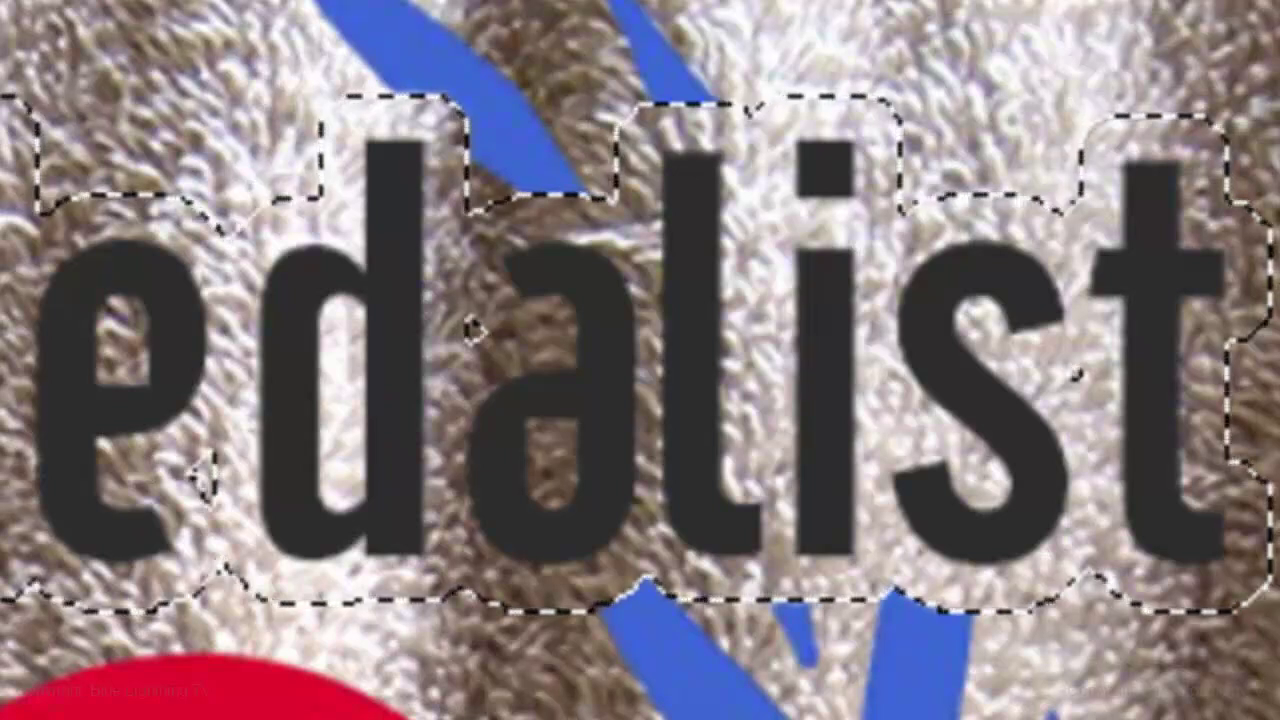
pyautogui.hotkey('ctrl', 'd')
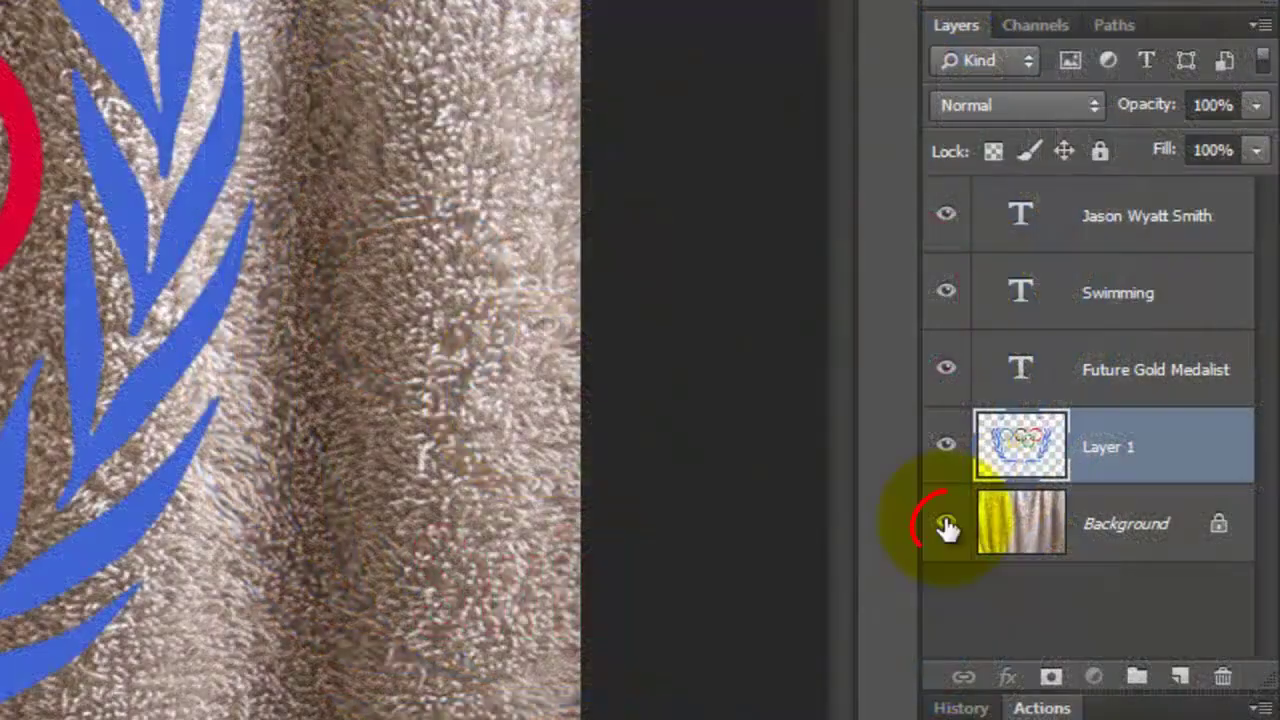
# - Hide Background, stamp visible logo and text into Layer 2, then hide the original layers
pyautogui.click(946, 524)
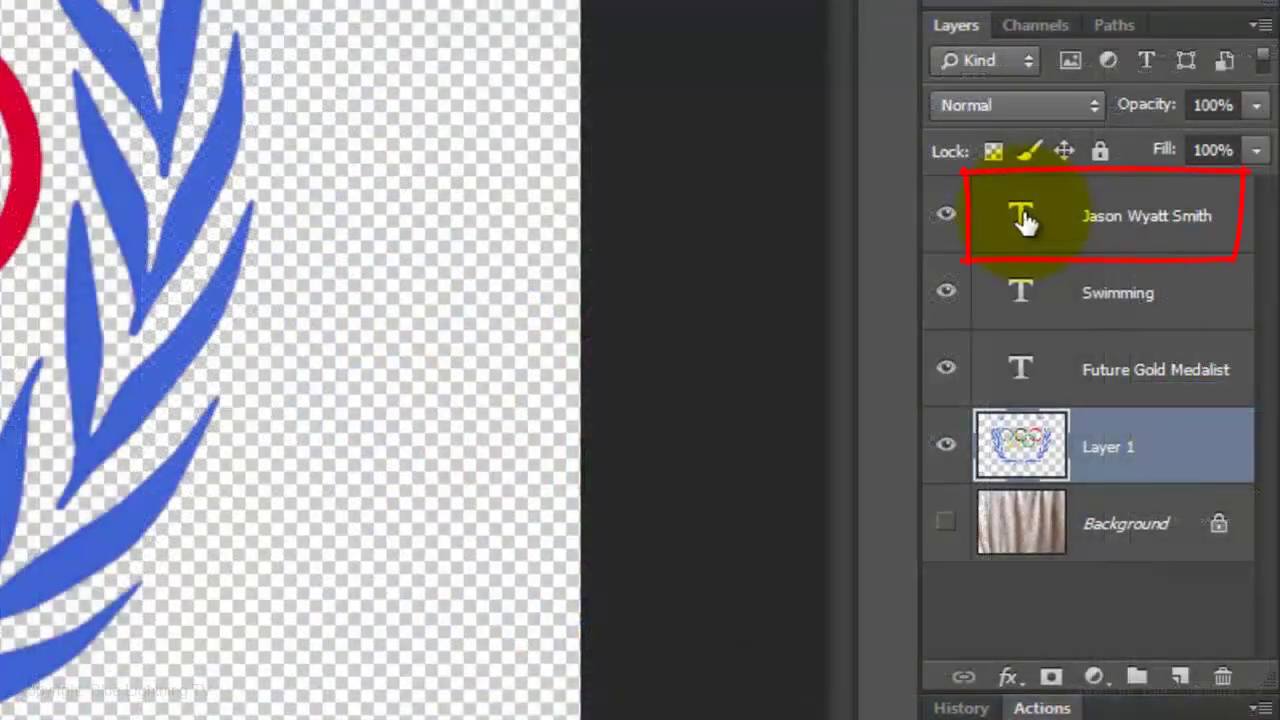
pyautogui.click(1173, 302)
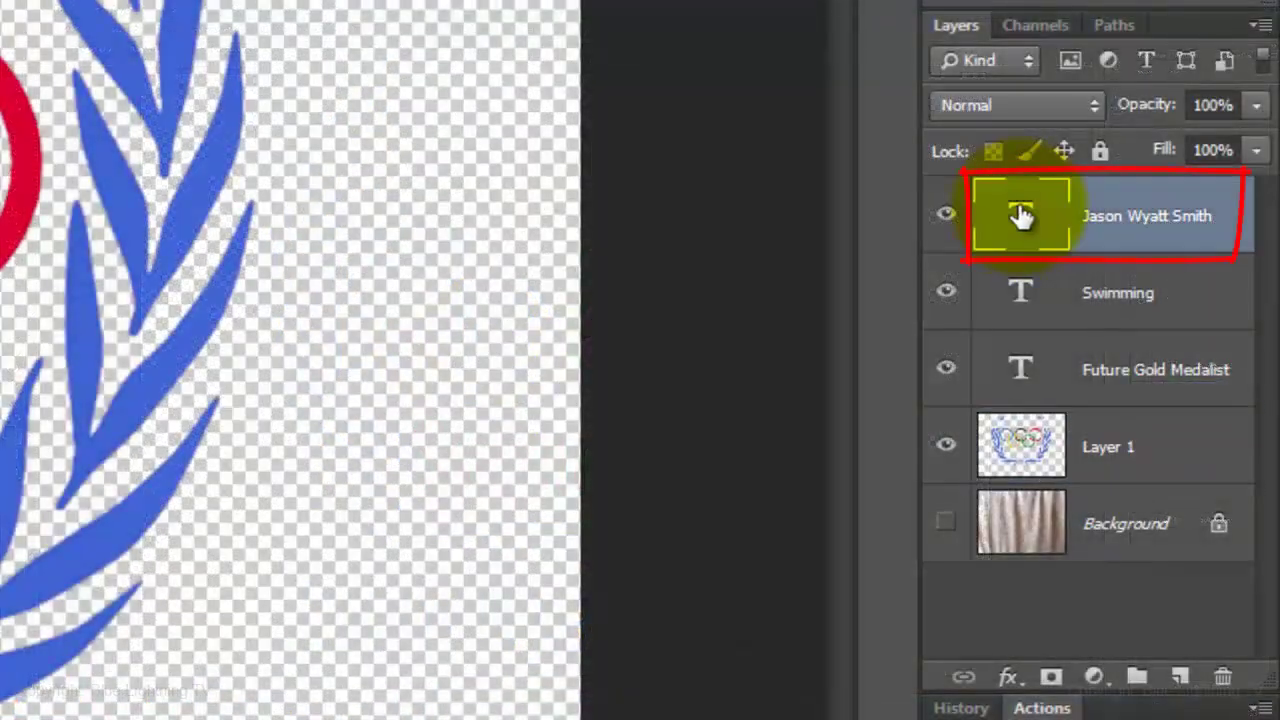
pyautogui.hotkey('ctrl', 'shift', 'alt', 'e')
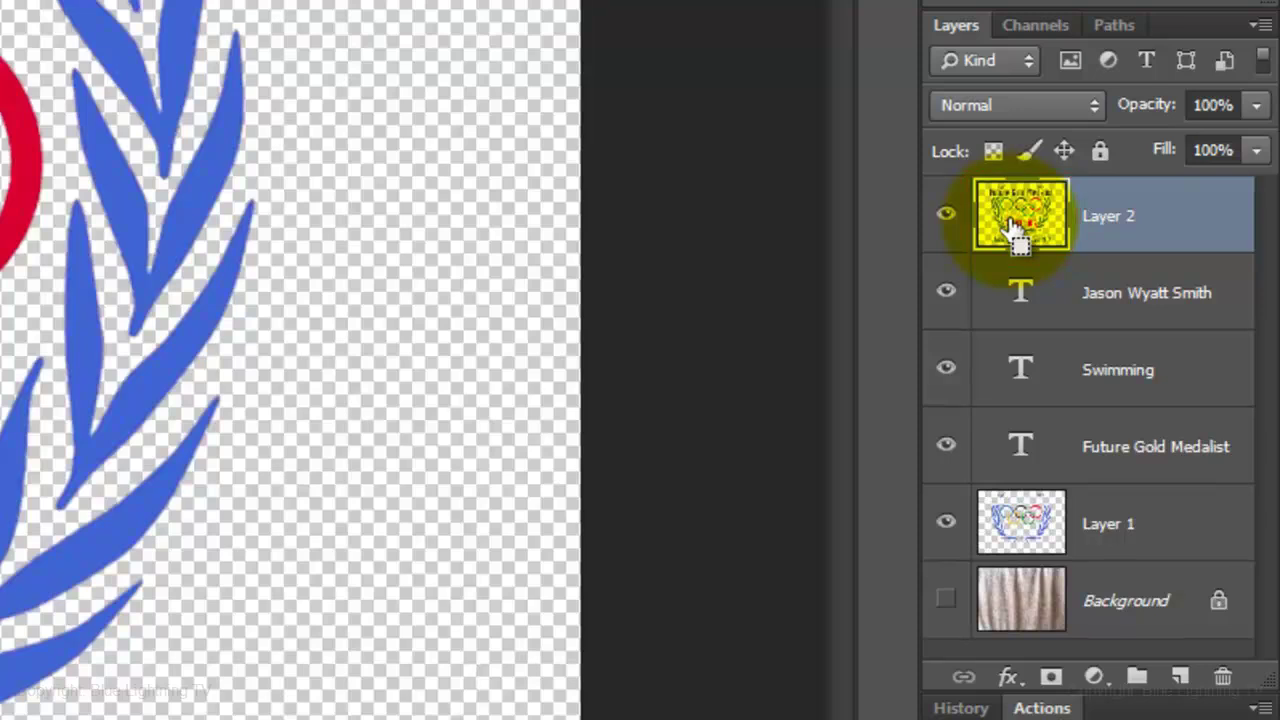
pyautogui.moveTo(944, 293); pyautogui.dragTo(947, 532)
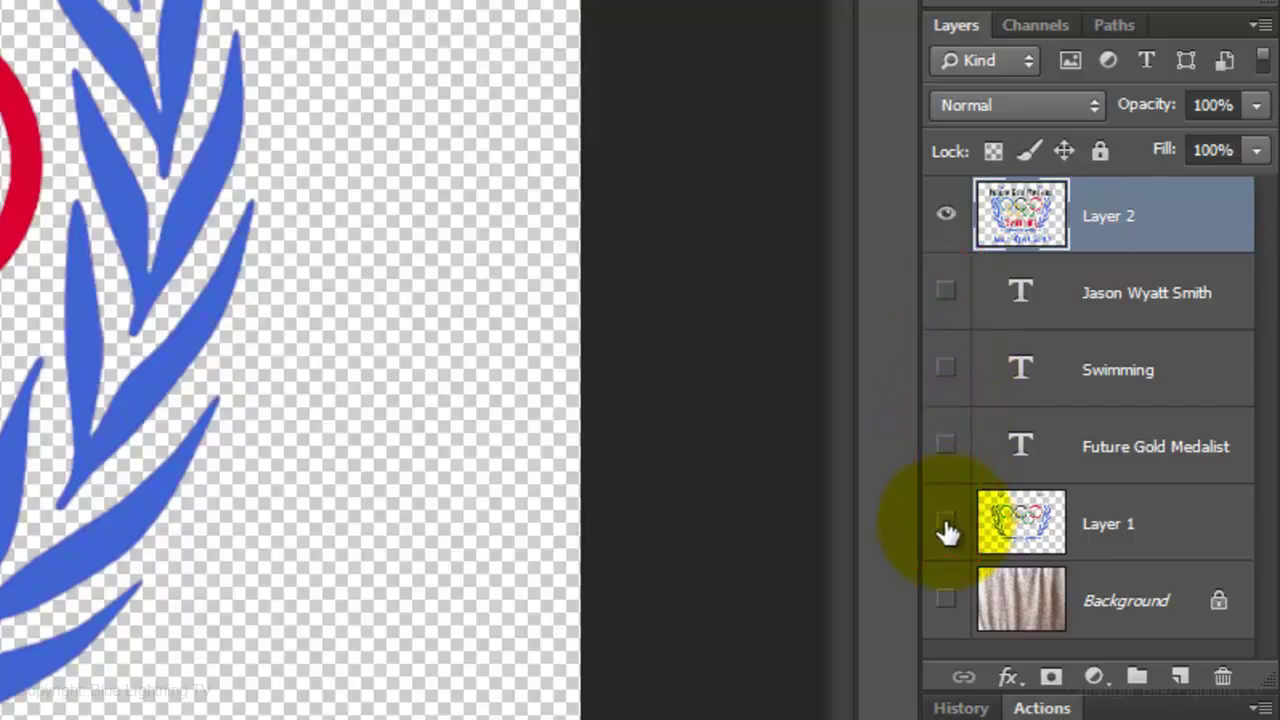
# - Show the towel Background and apply a 1.0-pixel Gaussian Blur to Layer 2
pyautogui.click(946, 600)
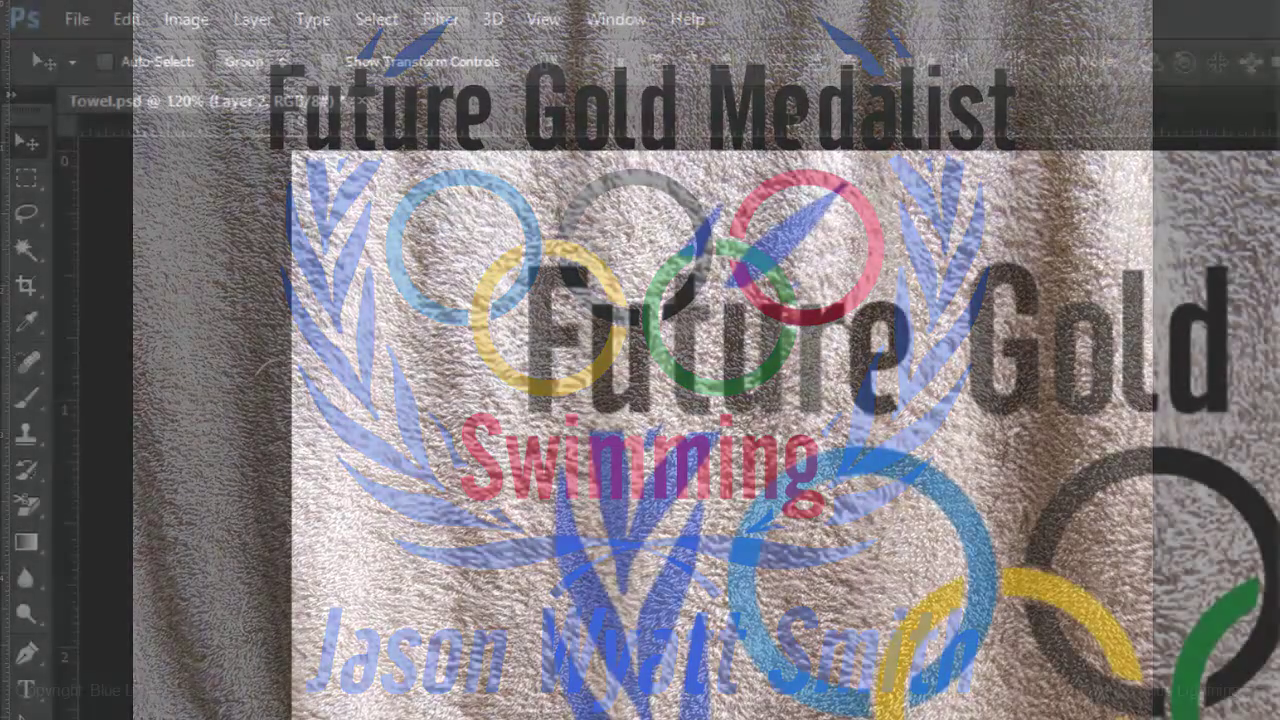
pyautogui.click(441, 20)
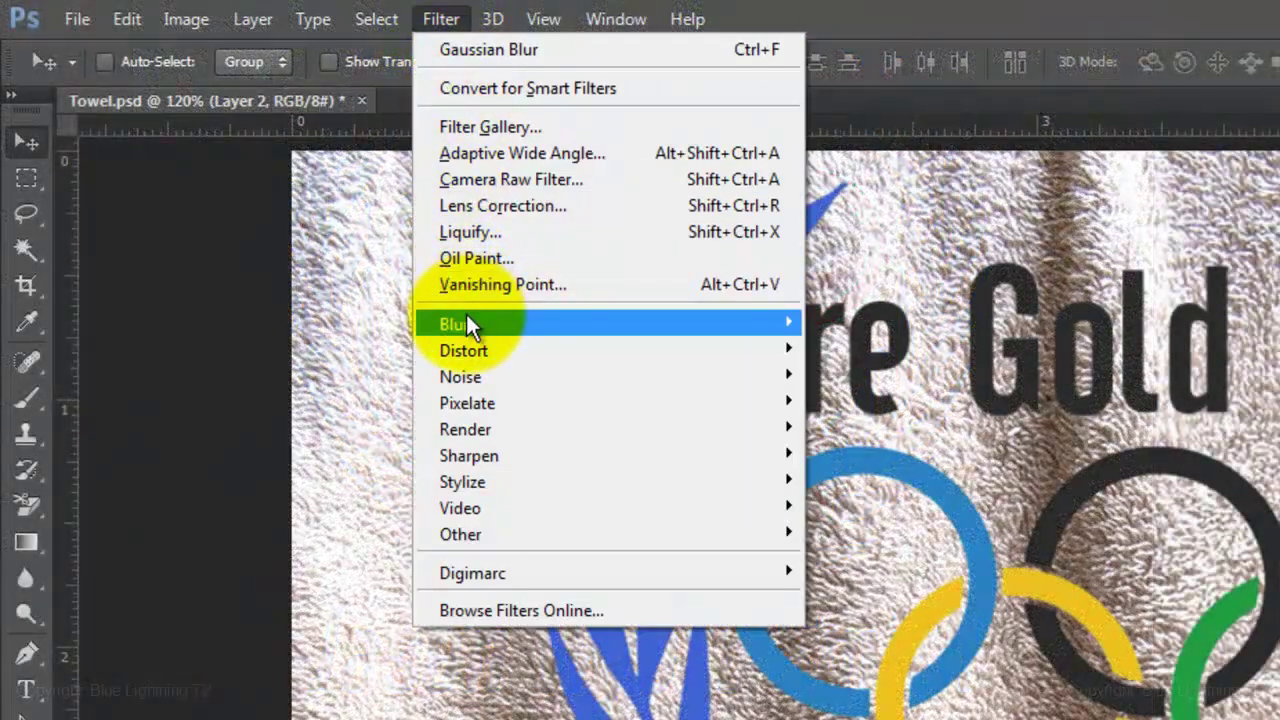
pyautogui.moveTo(455, 320)
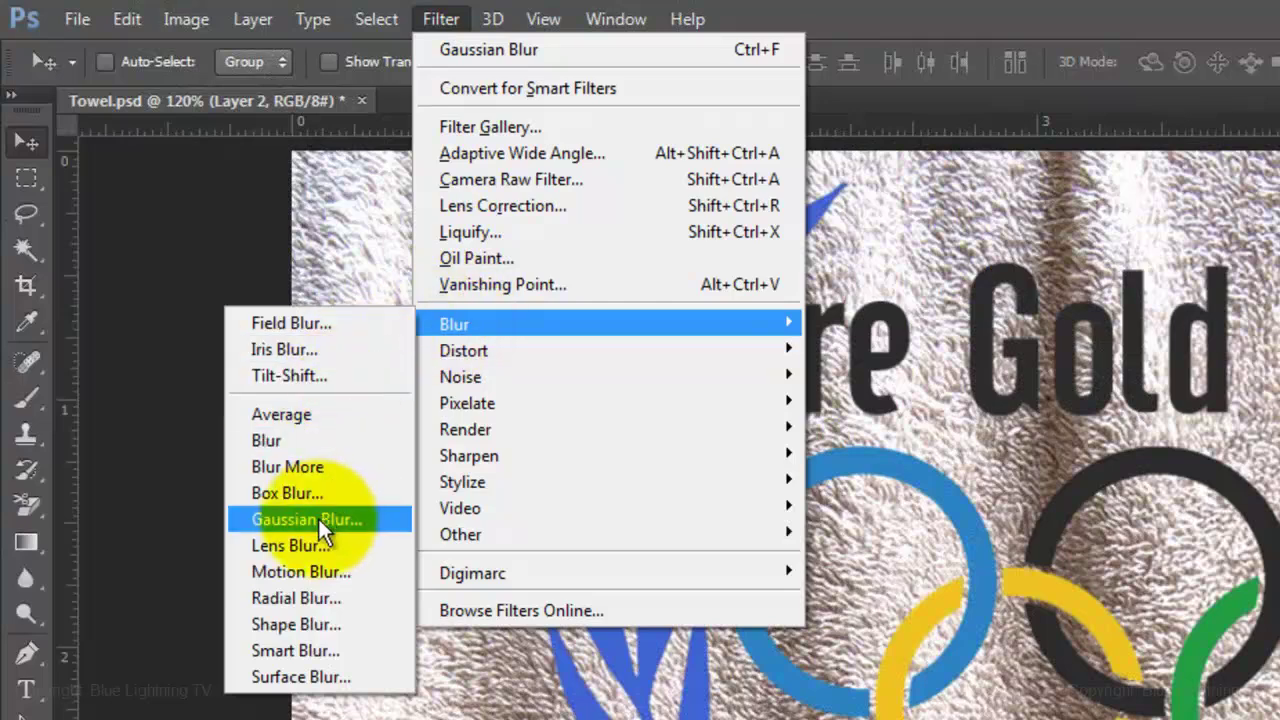
pyautogui.click(319, 518)
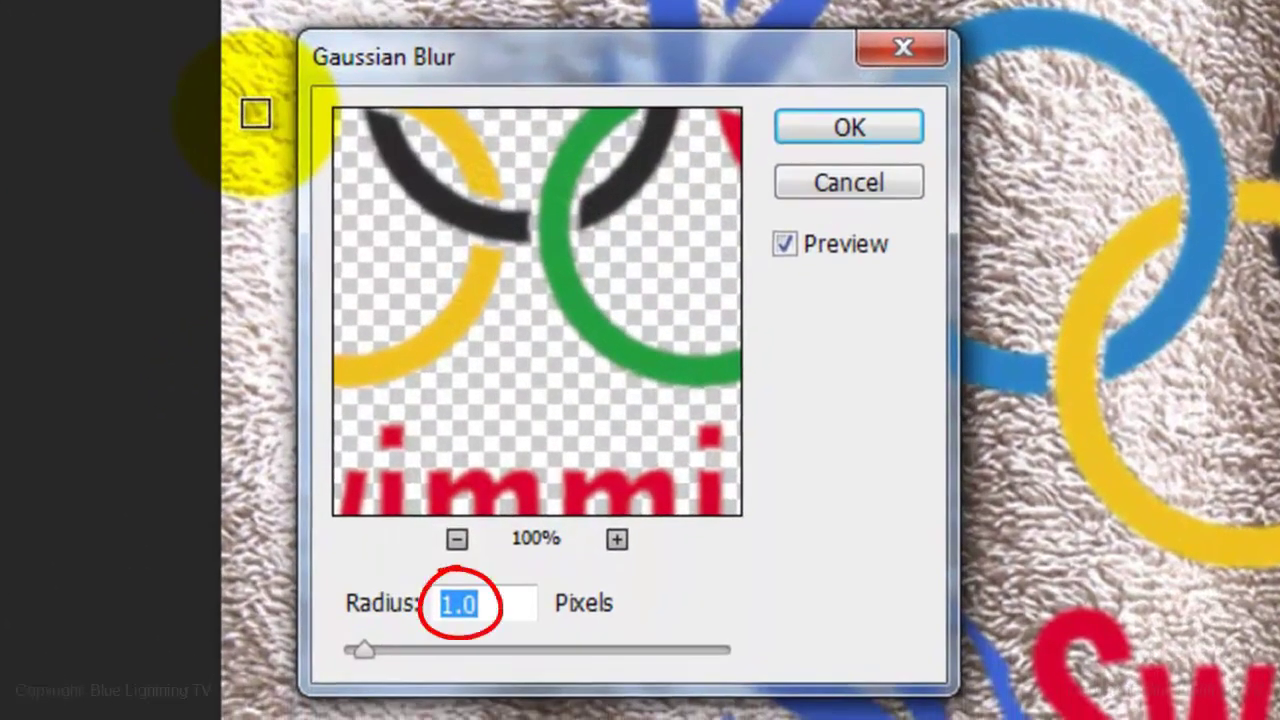
pyautogui.click(850, 127)
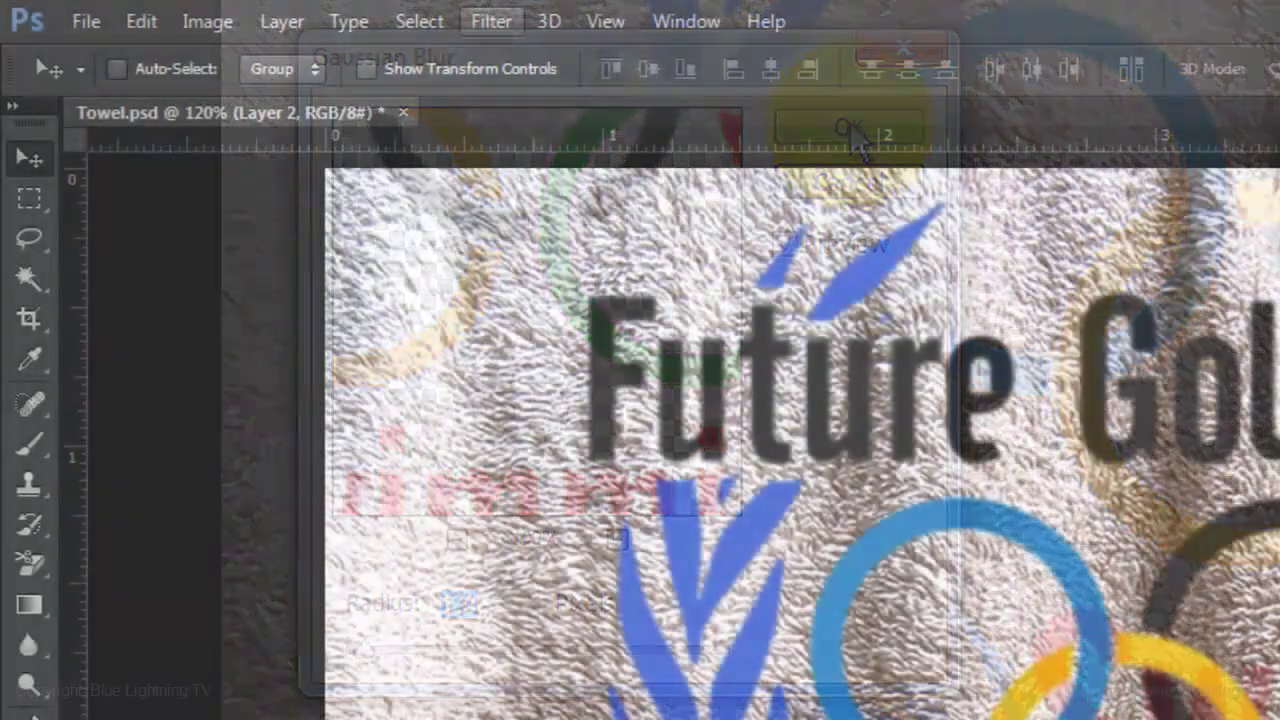
pyautogui.click(491, 22)
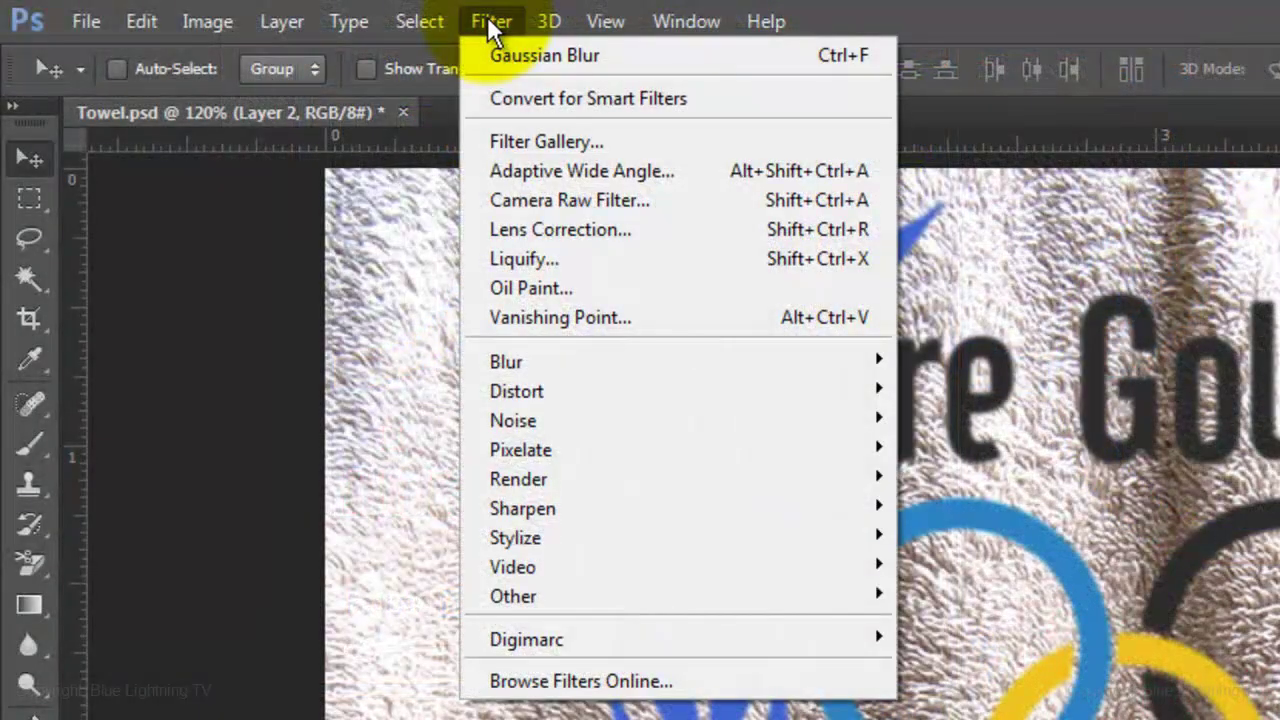
# - Displace Layer 2 at scale 8/8 with Desktop Displacement.psd and set it to Multiply
pyautogui.moveTo(547, 388)
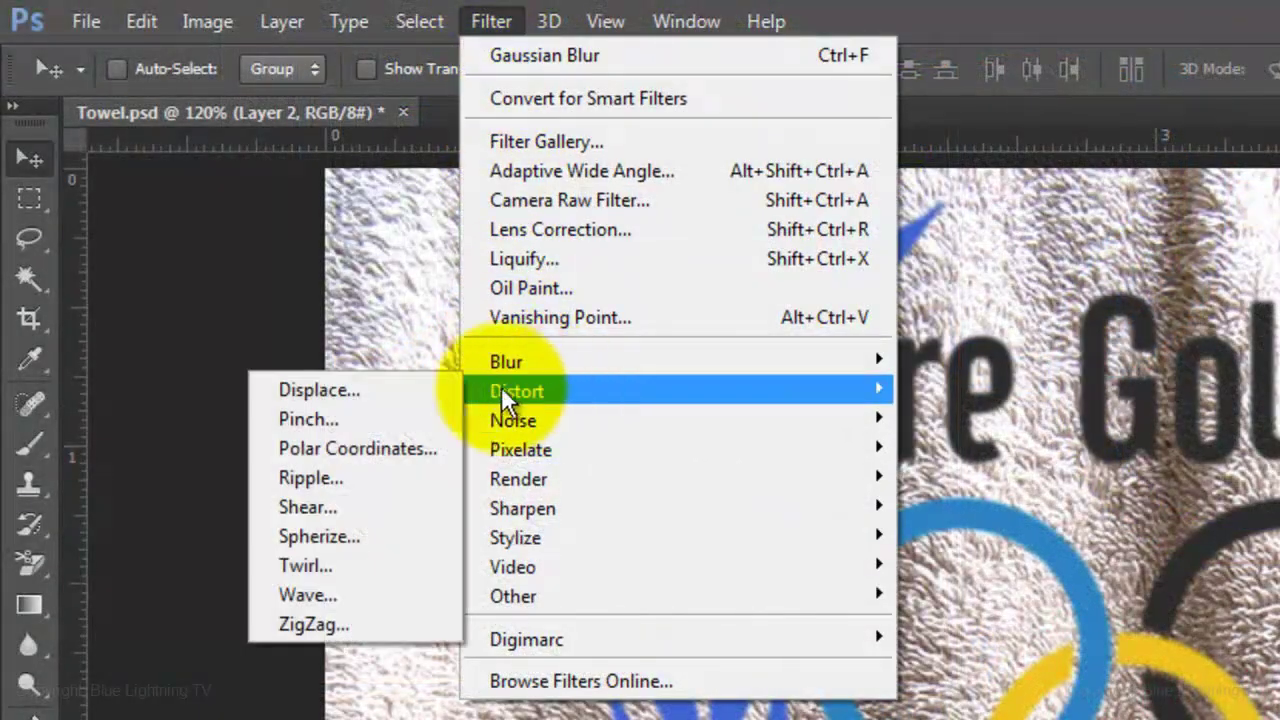
pyautogui.click(333, 391)
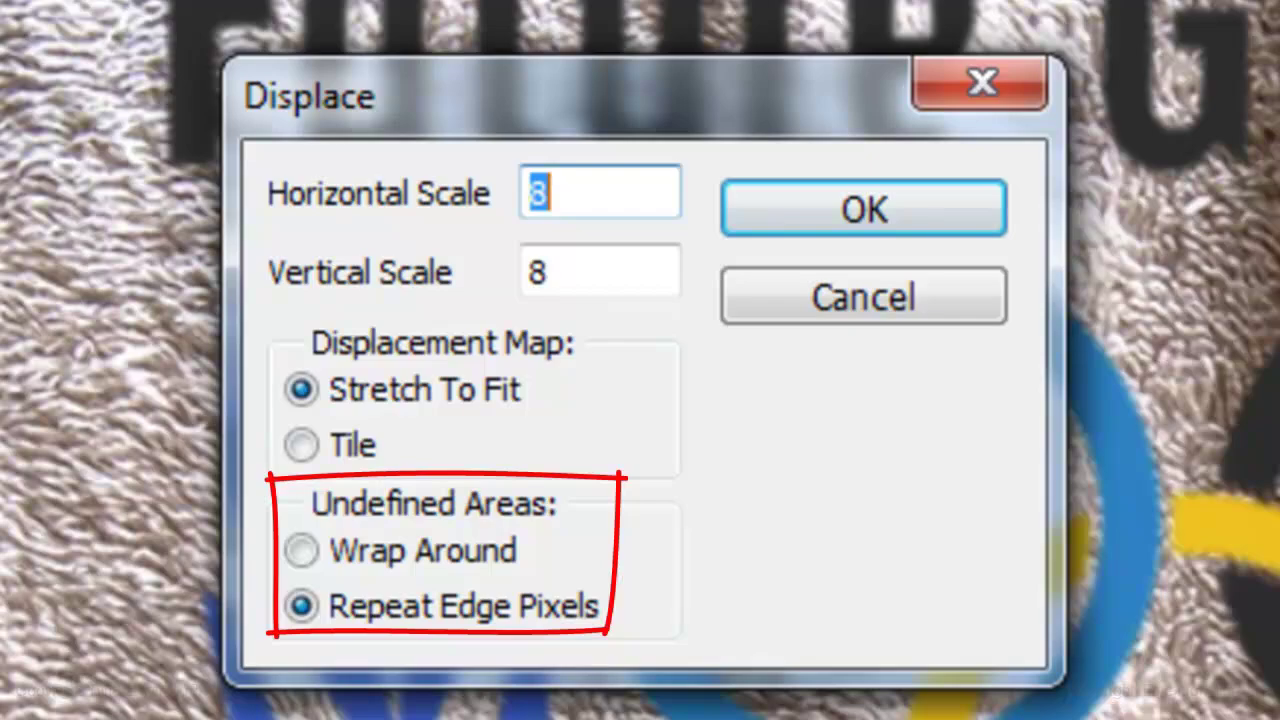
pyautogui.click(830, 215)
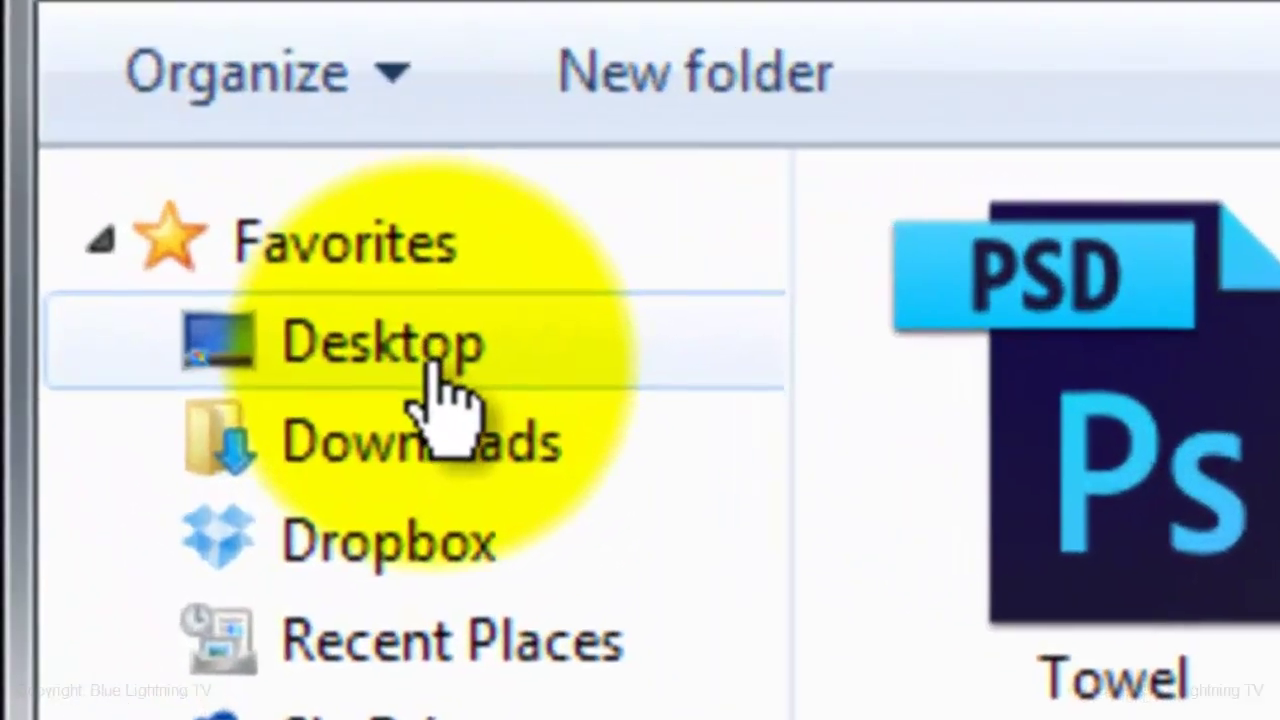
pyautogui.click(255, 245)
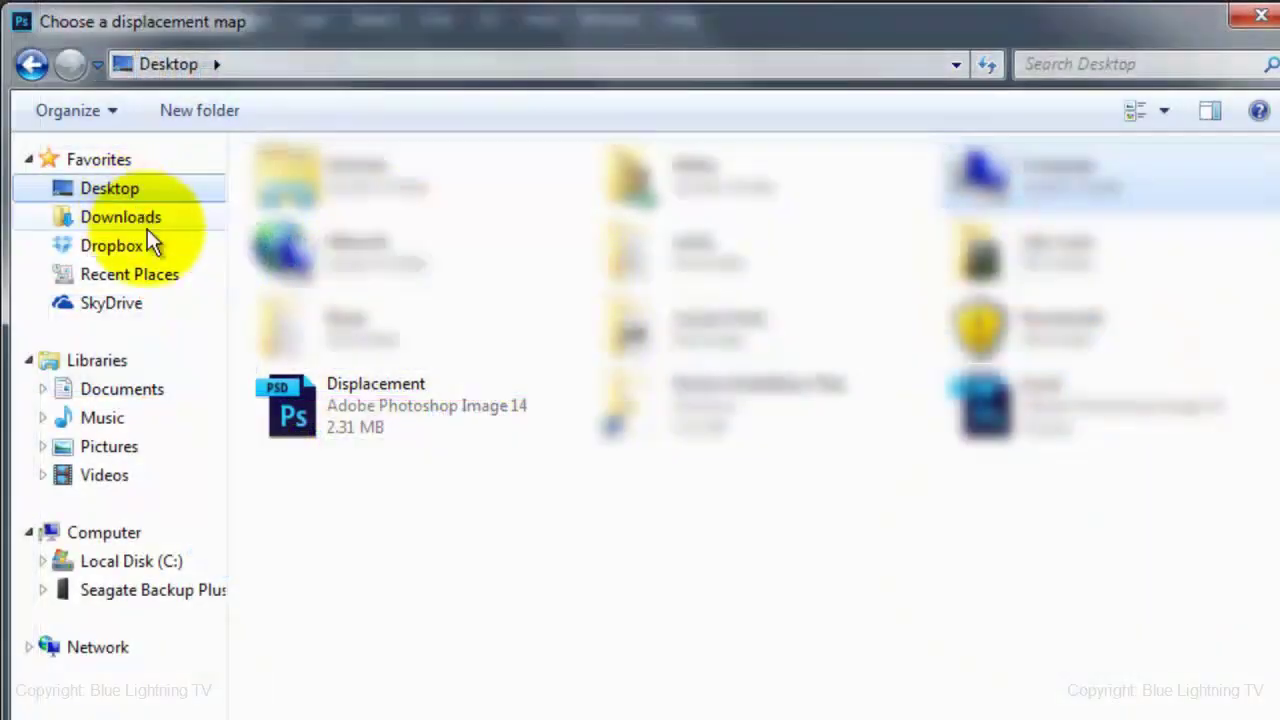
pyautogui.click(303, 402)
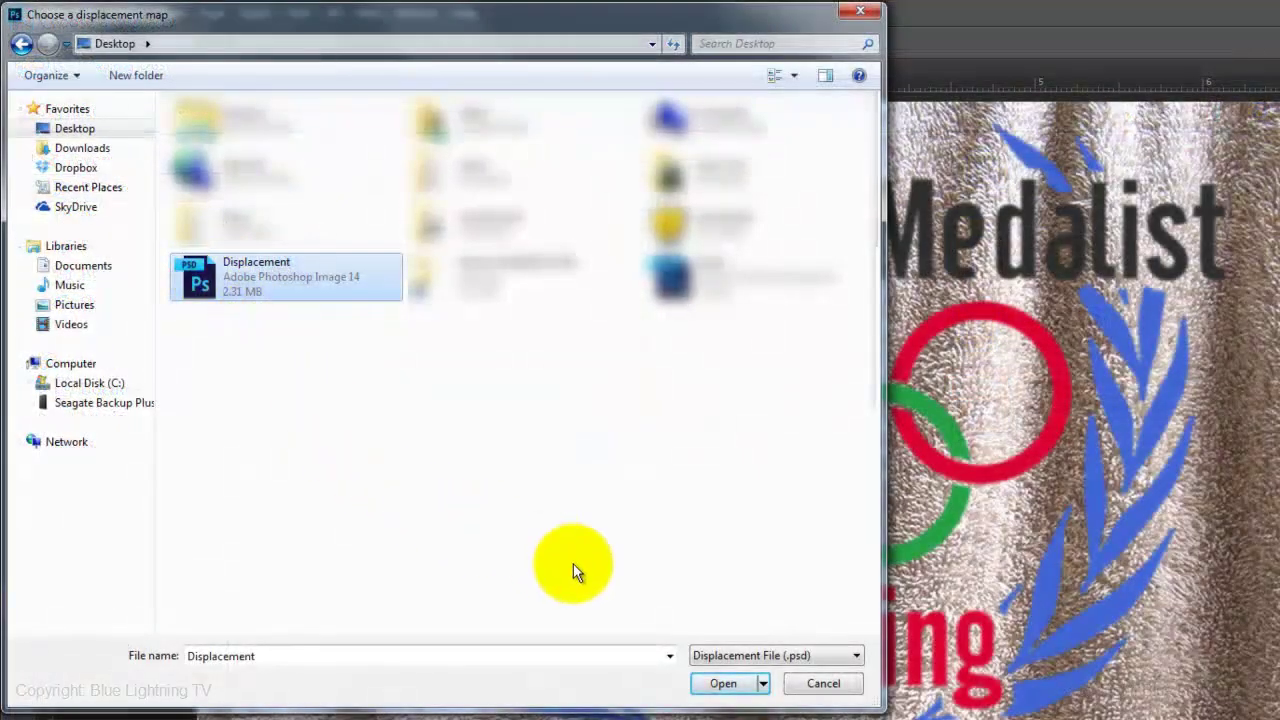
pyautogui.click(724, 684)
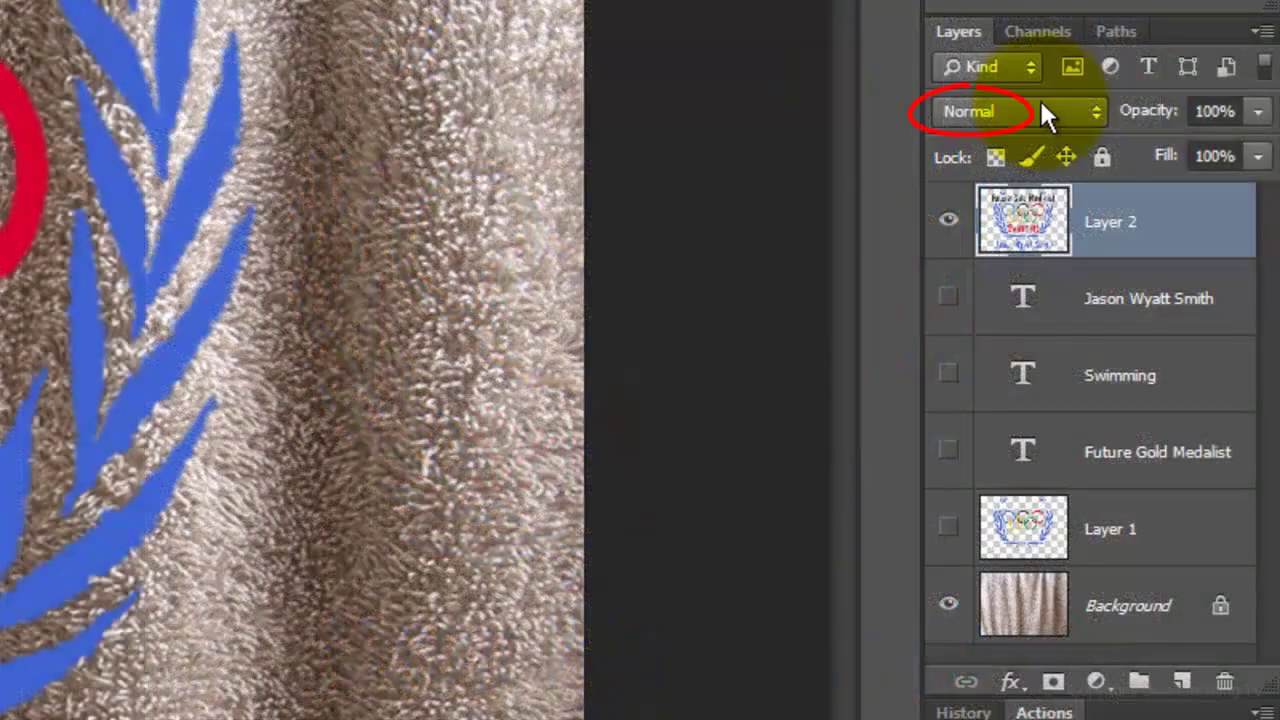
pyautogui.click(1041, 101)
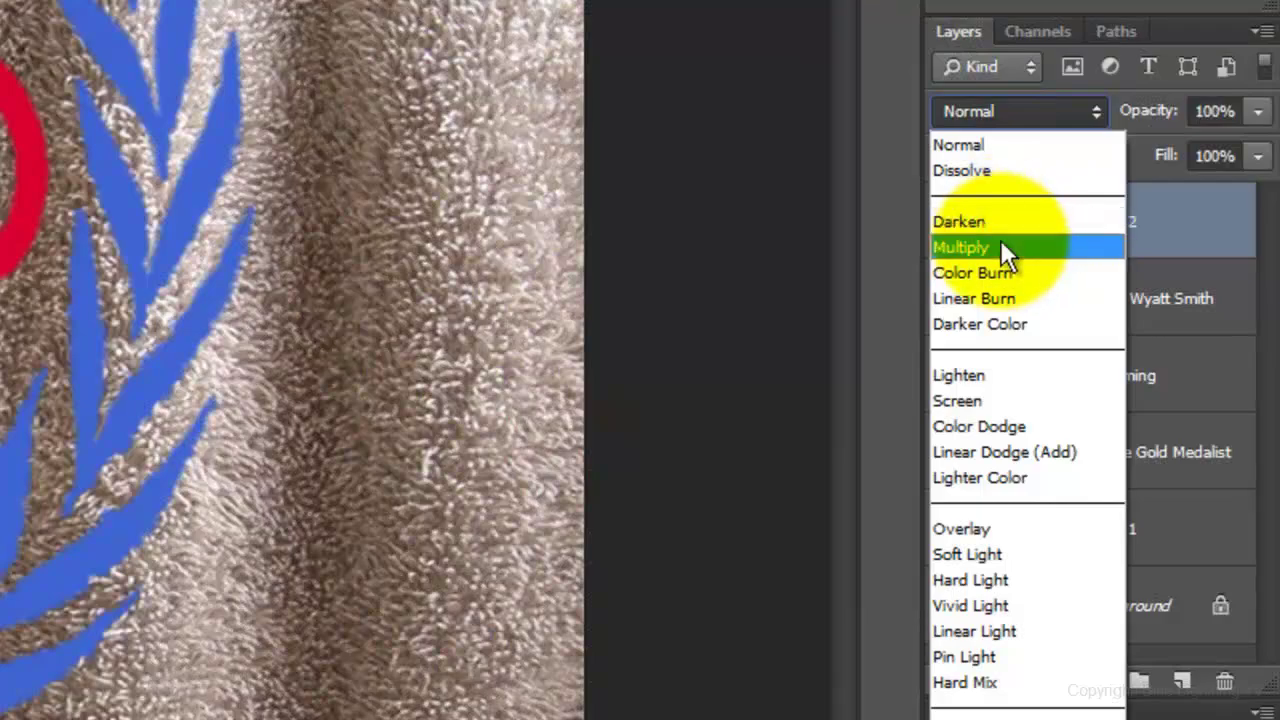
pyautogui.click(996, 248)
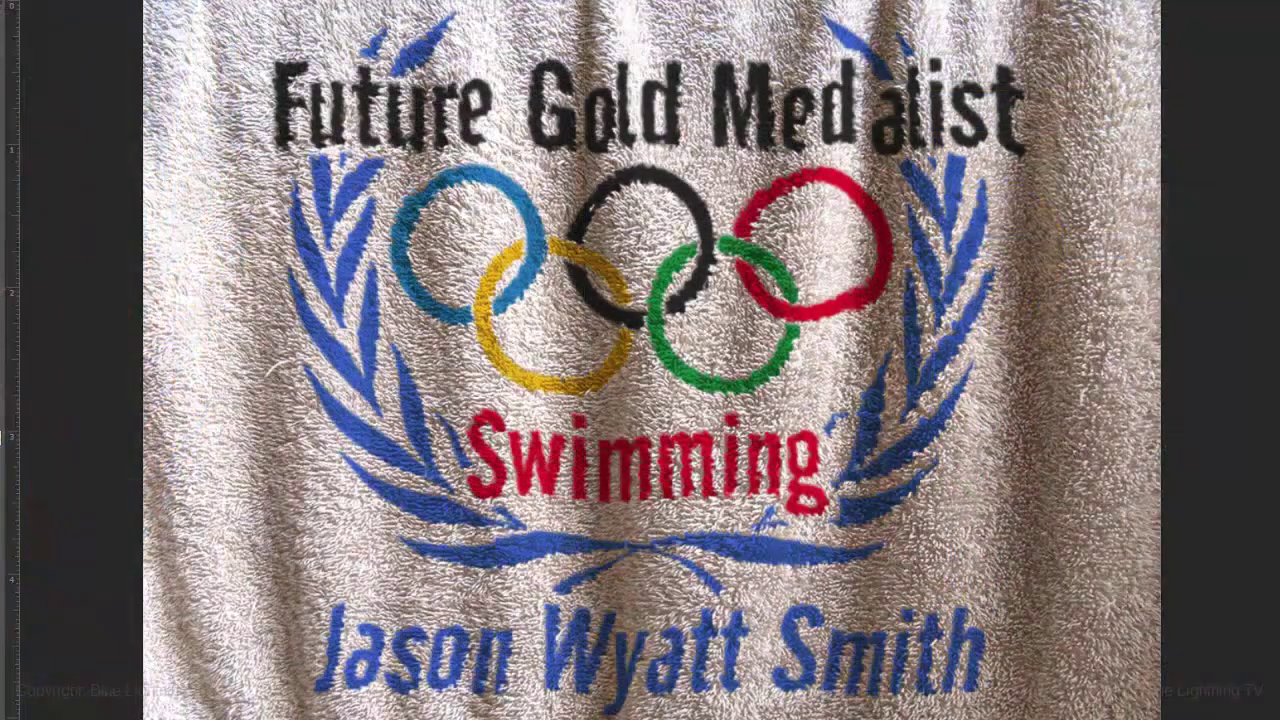